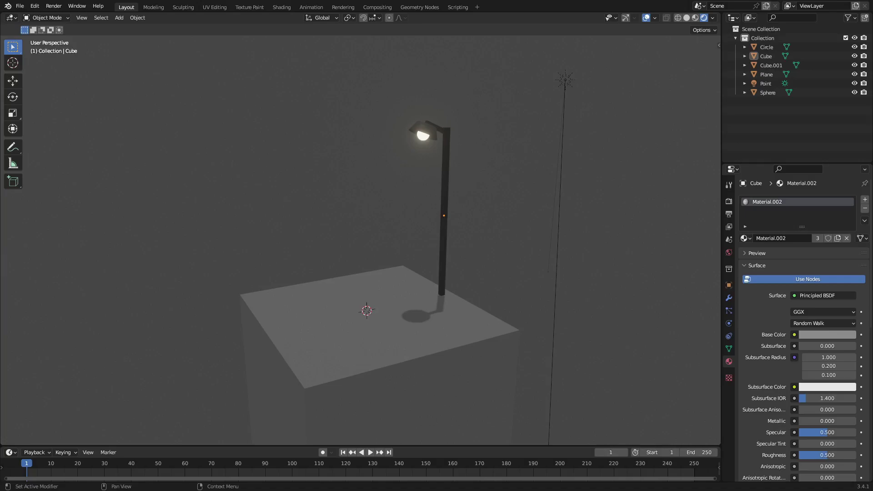
# Add a cylinder mesh to the street lamp scene.
pyautogui.moveTo(435, 144); pyautogui.dragTo(475, 123, button='middle')
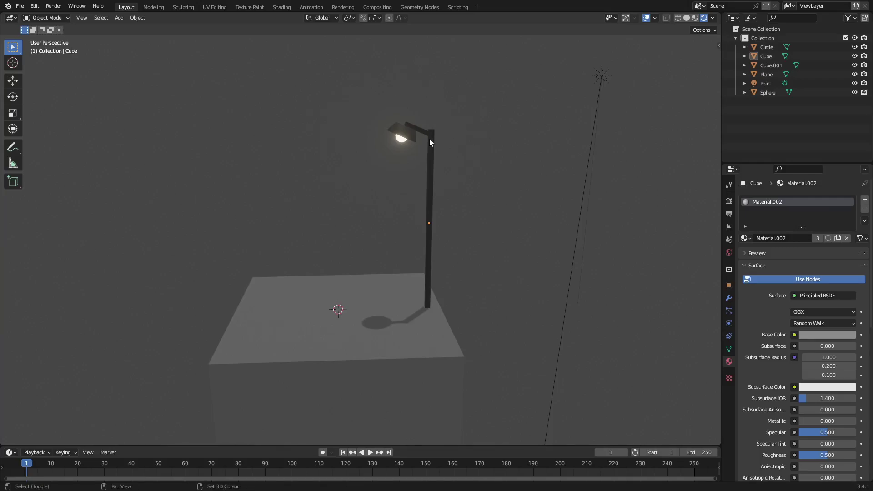
pyautogui.hotkey('shift', 'a')
pyautogui.moveTo(400, 27)
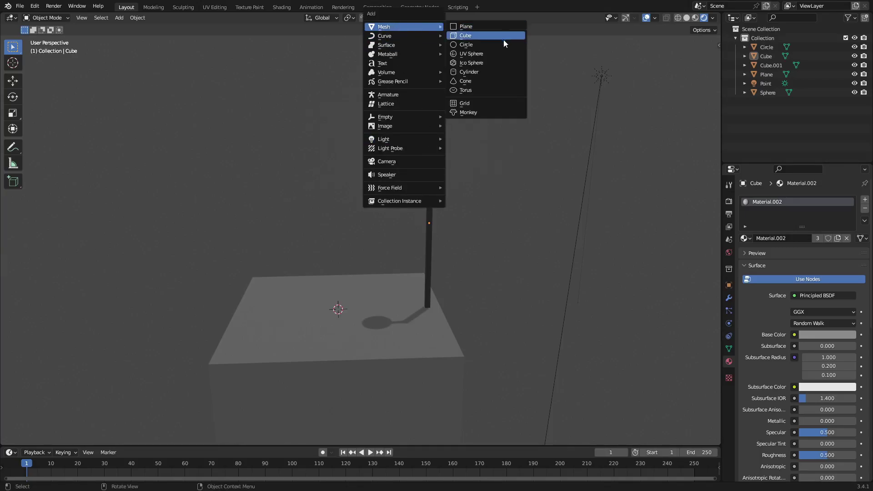
pyautogui.click(499, 72)
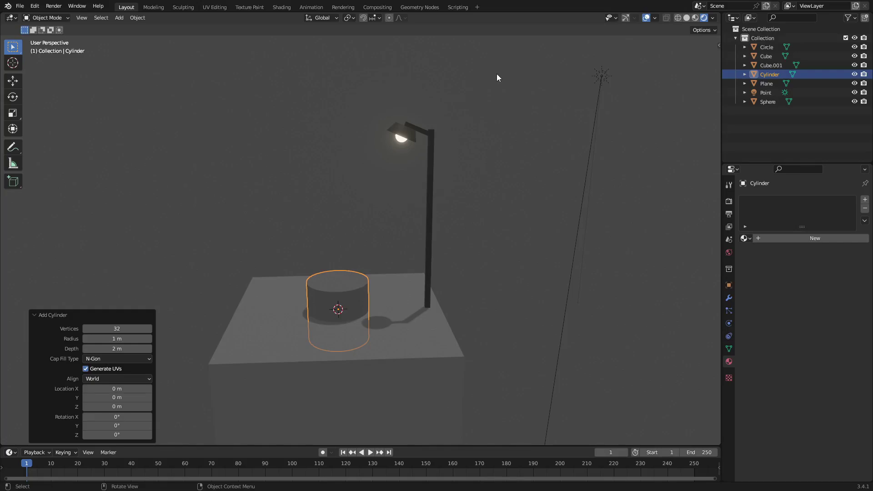
# Raise the new cylinder about 3.39 m on Z above the plinth.
pyautogui.moveTo(494, 82); pyautogui.dragTo(469, 152, button='middle')
pyautogui.press('g')
pyautogui.press('z')
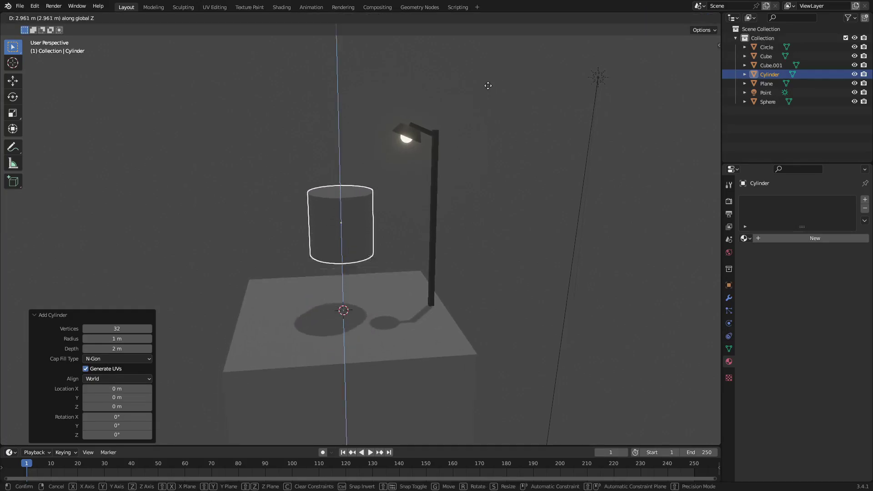
pyautogui.click(495, 77)
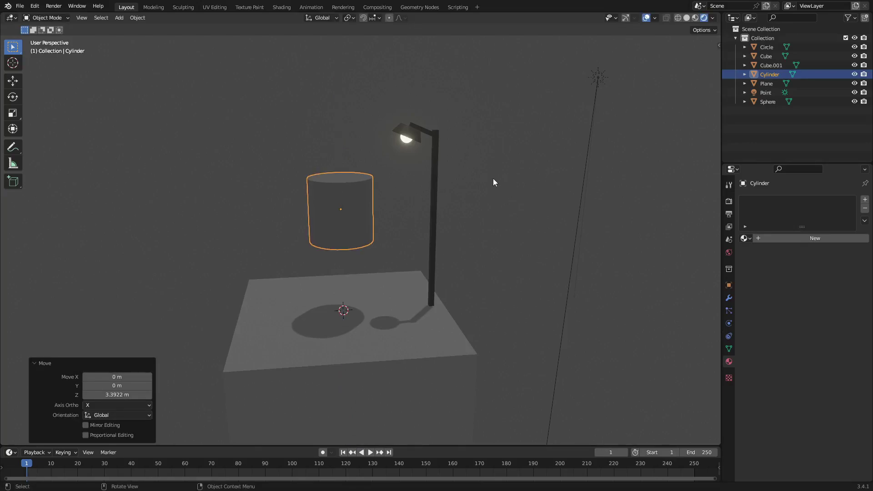
# In Edit Mode, select the cylinder's top ring and shrink it to 0.45.
pyautogui.press('Tab')
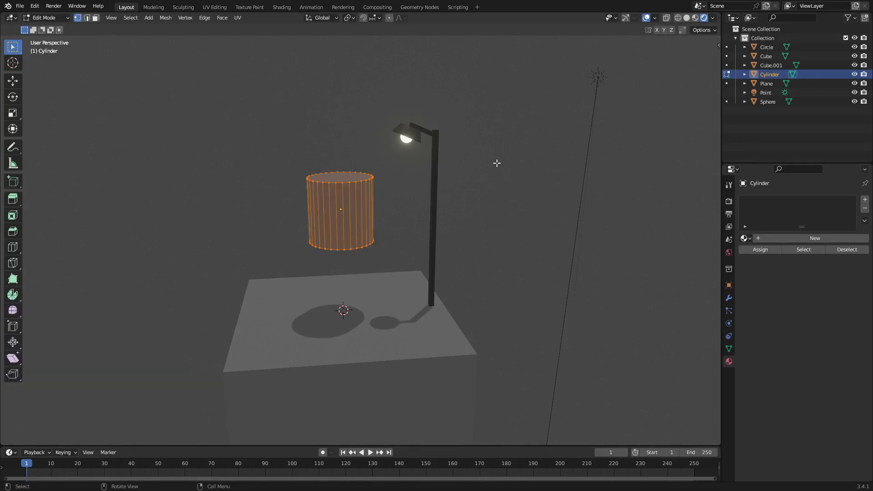
pyautogui.moveTo(385, 160); pyautogui.dragTo(333, 180, button='middle')
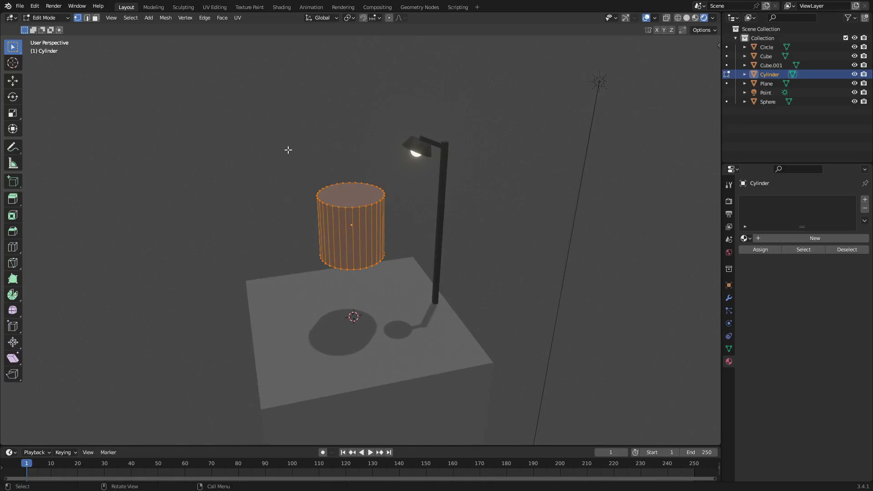
pyautogui.moveTo(287, 150); pyautogui.dragTo(426, 213)
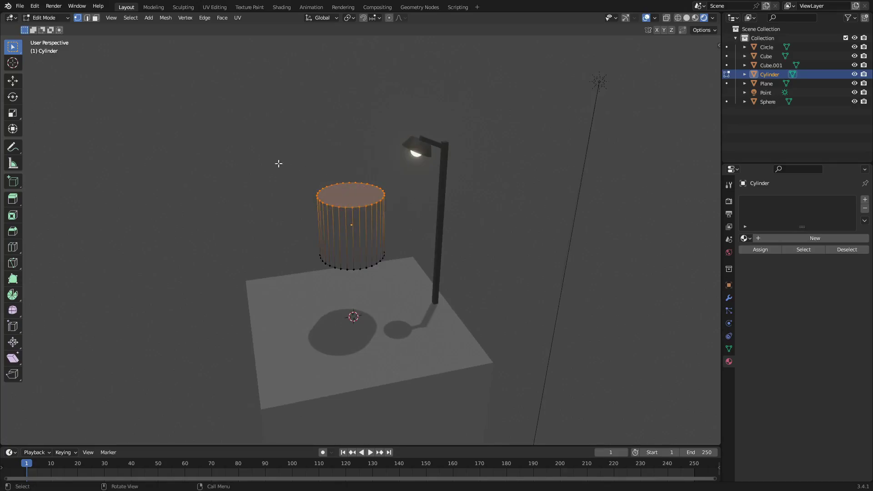
pyautogui.moveTo(274, 158); pyautogui.dragTo(437, 220)
pyautogui.press('s')
pyautogui.click(575, 218)
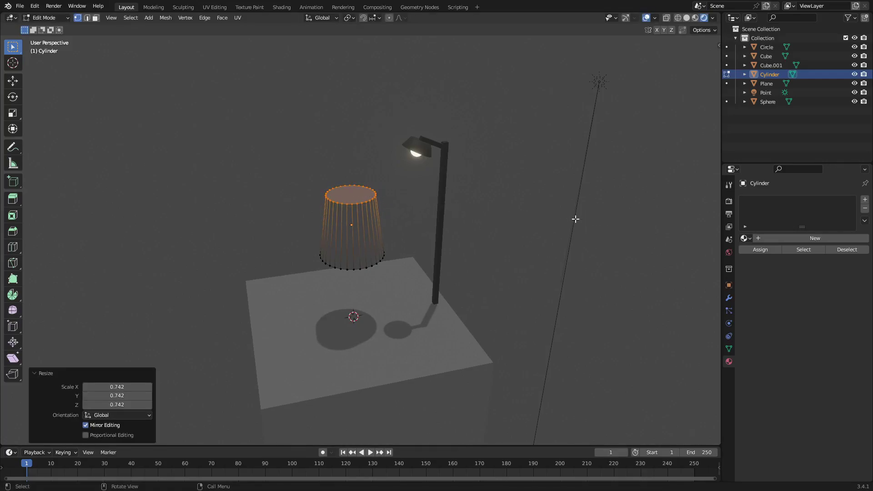
pyautogui.press('s')
pyautogui.click(454, 201)
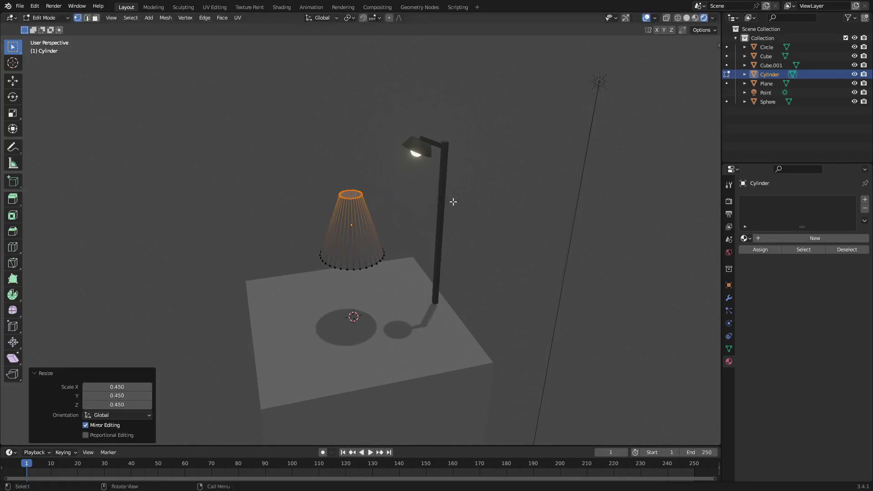
# Raise the top ring 3.65 m on Z and rescale it by 1.193.
pyautogui.press('g')
pyautogui.press('z')
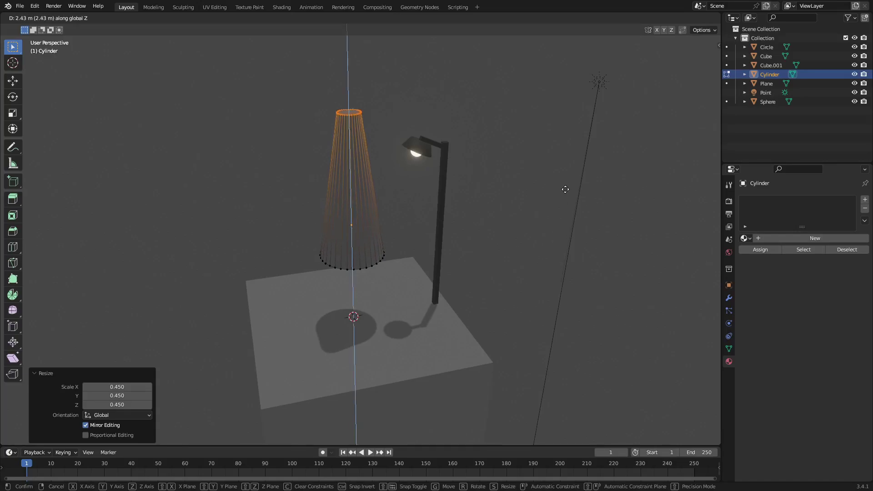
pyautogui.click(572, 144)
pyautogui.press('s')
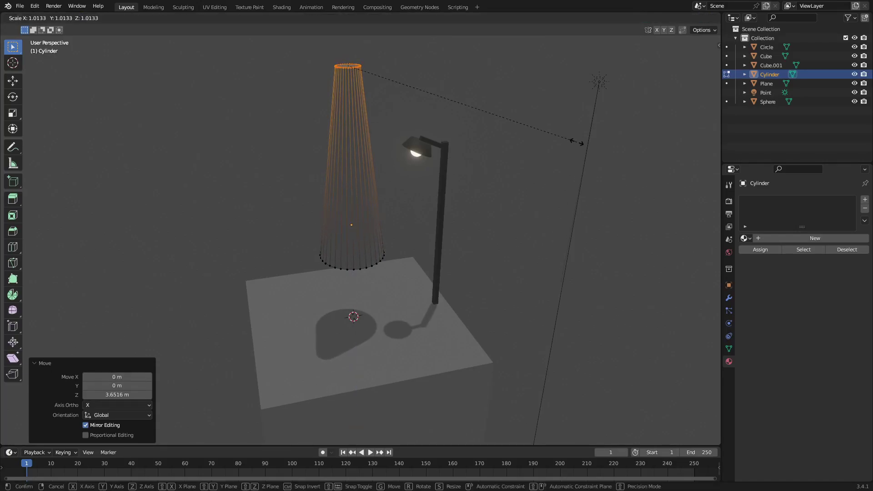
pyautogui.click(620, 147)
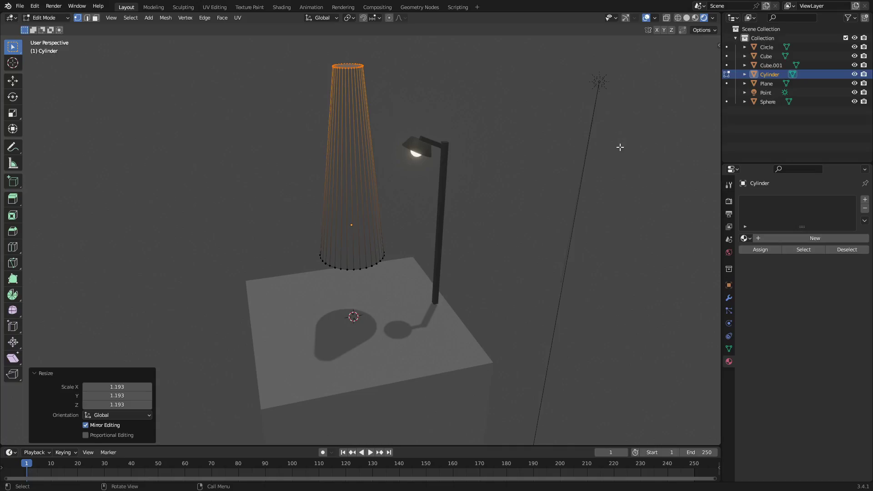
# Select the whole mesh and lower it 4.62 m on Z into the plinth.
pyautogui.press('a')
pyautogui.moveTo(618, 146); pyautogui.dragTo(520, 157, button='middle')
pyautogui.press('g')
pyautogui.press('z')
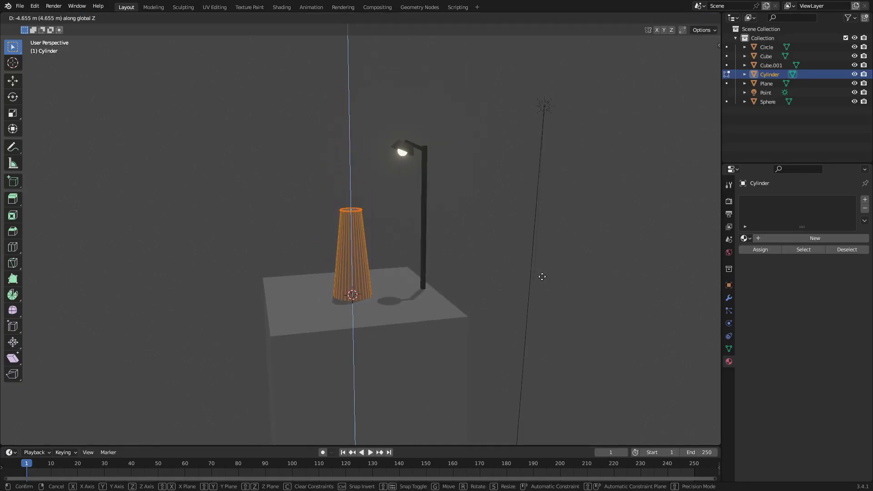
pyautogui.click(542, 276)
pyautogui.press('KP_Decimal')
pyautogui.scroll(3, 396, 224)
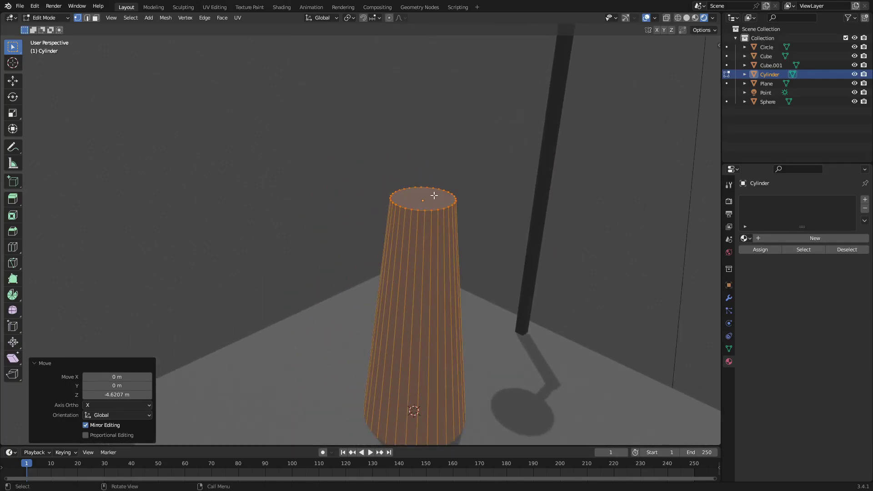
pyautogui.moveTo(431, 197); pyautogui.dragTo(397, 243, button='middle')
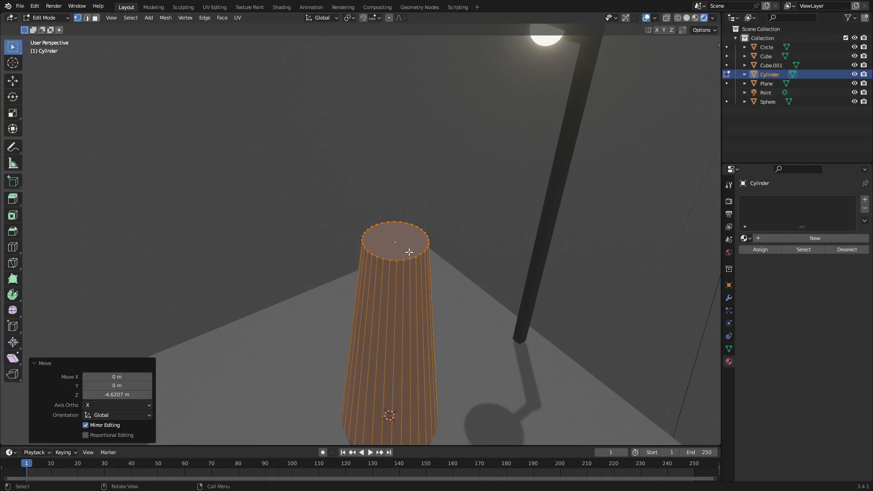
pyautogui.scroll(-6, 413, 256)
# Return to Object Mode, cancelling a trial rotation so the beam stays upright.
pyautogui.press('Tab')
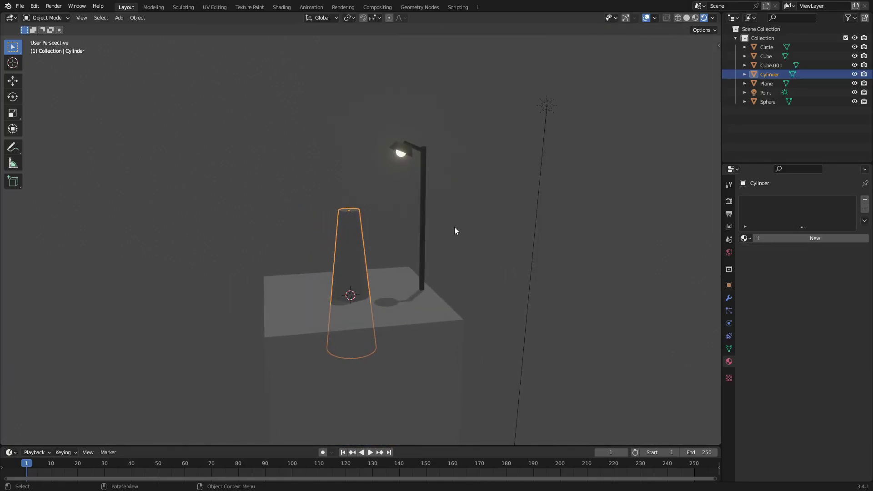
pyautogui.press('r')
pyautogui.press('r')
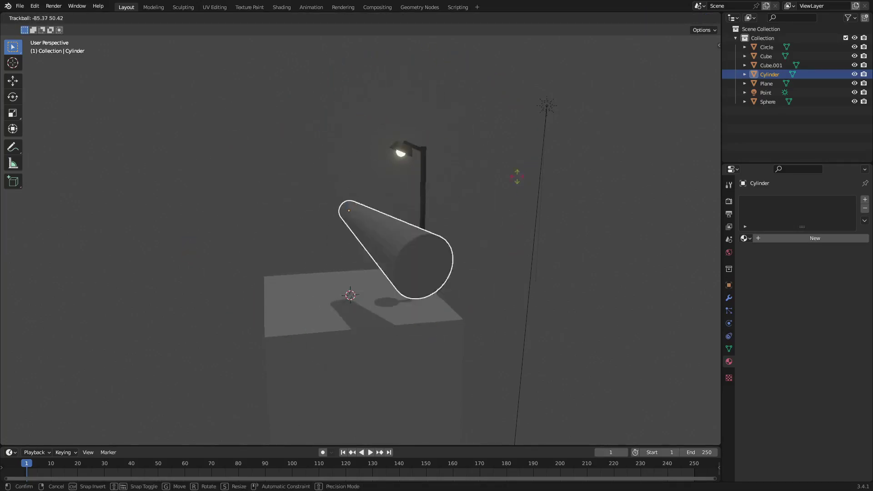
pyautogui.rightClick(380, 276)
pyautogui.scroll(3, 381, 277)
pyautogui.moveTo(403, 229); pyautogui.dragTo(477, 227, button='middle')
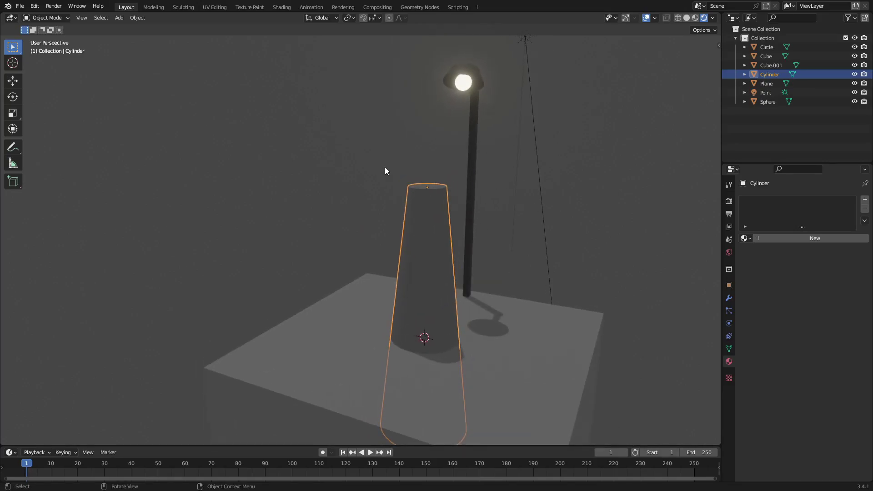
# From Right view, raise the beam 2.09 m on Z up to the lamp head.
pyautogui.press('KP_3')
pyautogui.scroll(3, 359, 182)
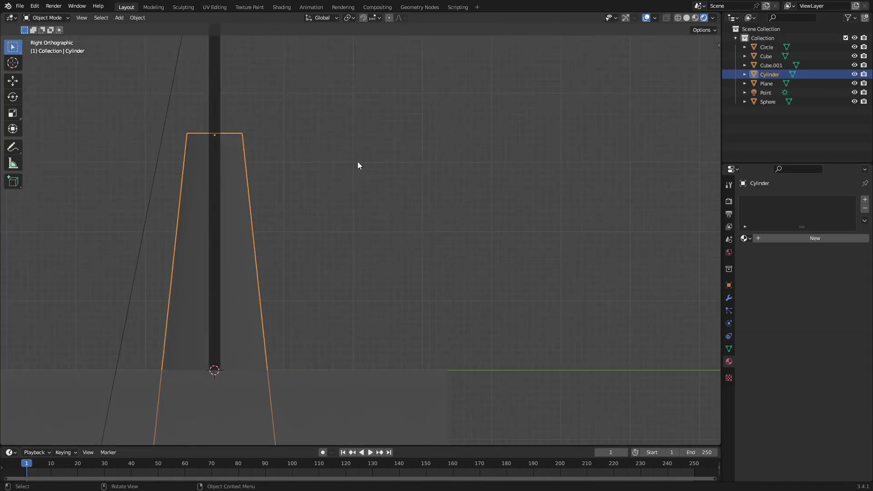
pyautogui.keyDown('shift'); pyautogui.moveTo(353, 156); pyautogui.dragTo(452, 326, button='middle'); pyautogui.keyUp('shift')
pyautogui.scroll(3, 375, 255)
pyautogui.press('g')
pyautogui.press('z')
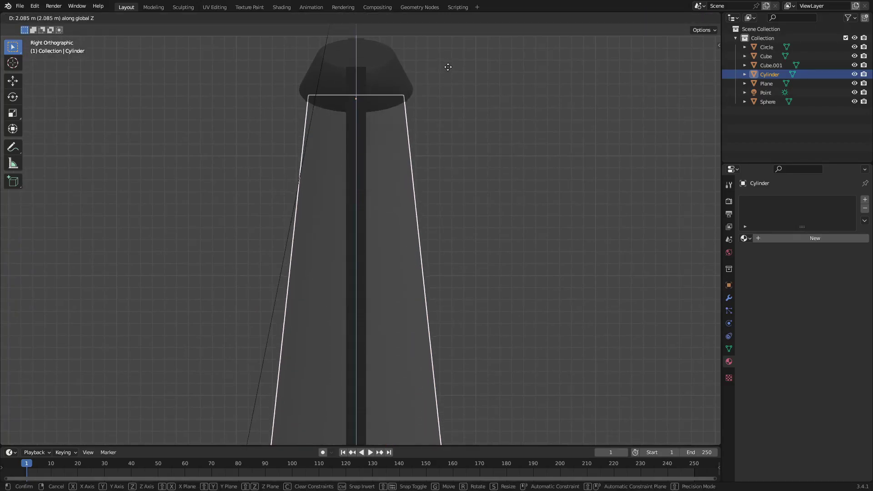
pyautogui.click(448, 66)
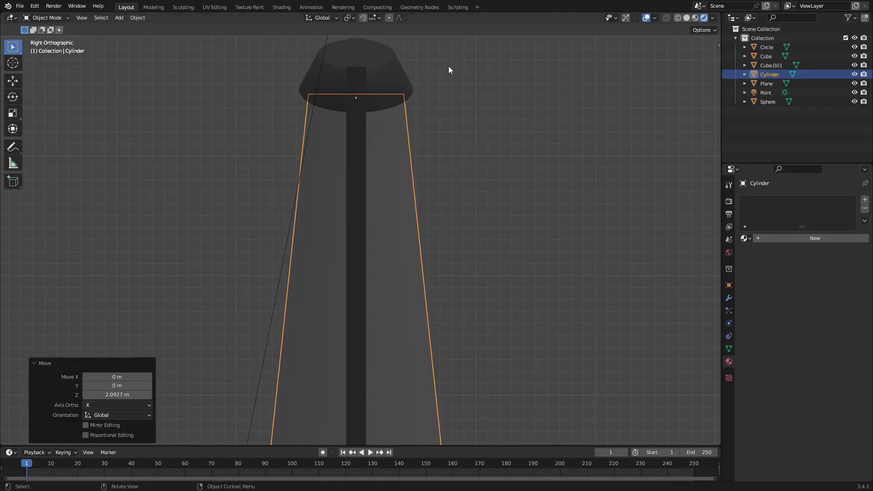
# In Front view, shift the beam 1.98 m on X, tilt it 23°, and nudge it into the shade.
pyautogui.press('KP_1')
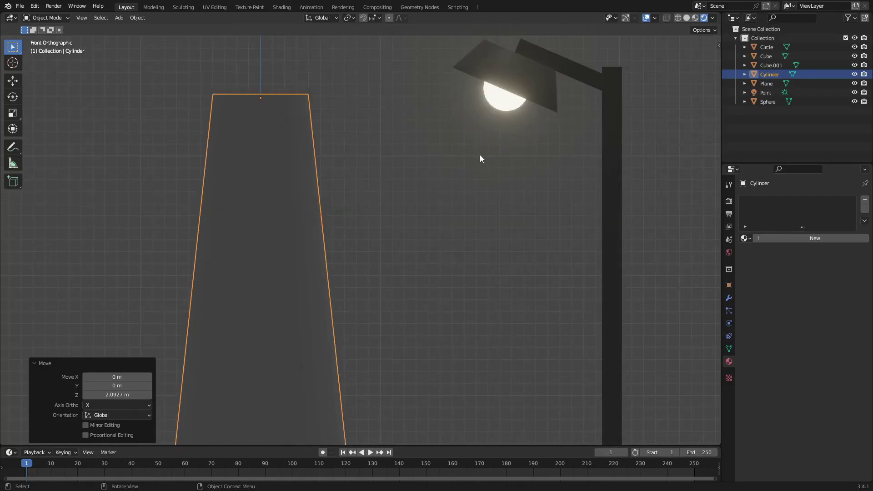
pyautogui.press('g')
pyautogui.press('x')
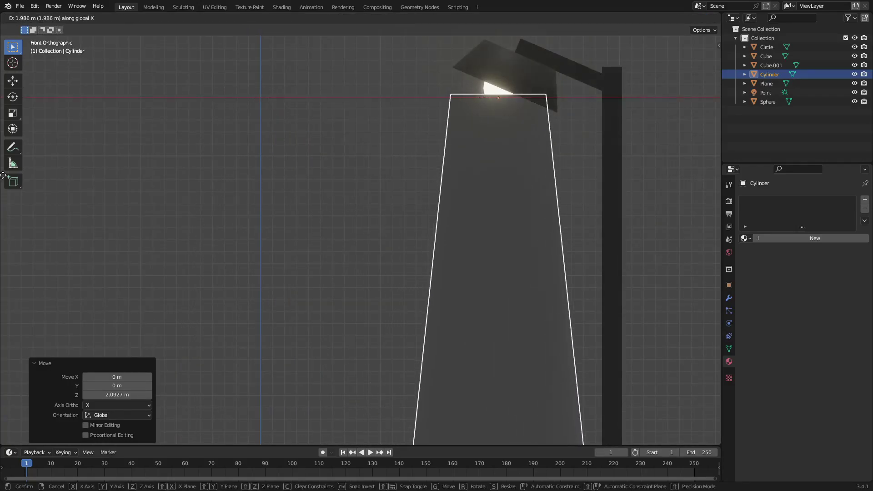
pyautogui.click(3, 175)
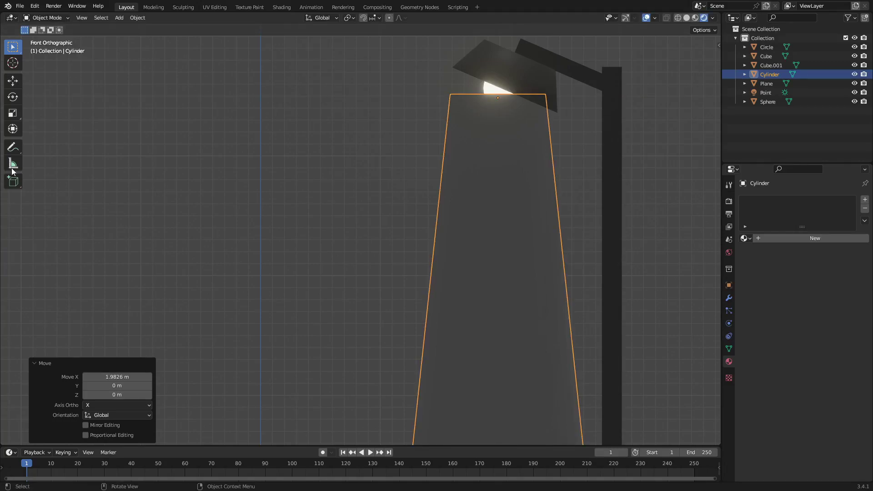
pyautogui.press('r')
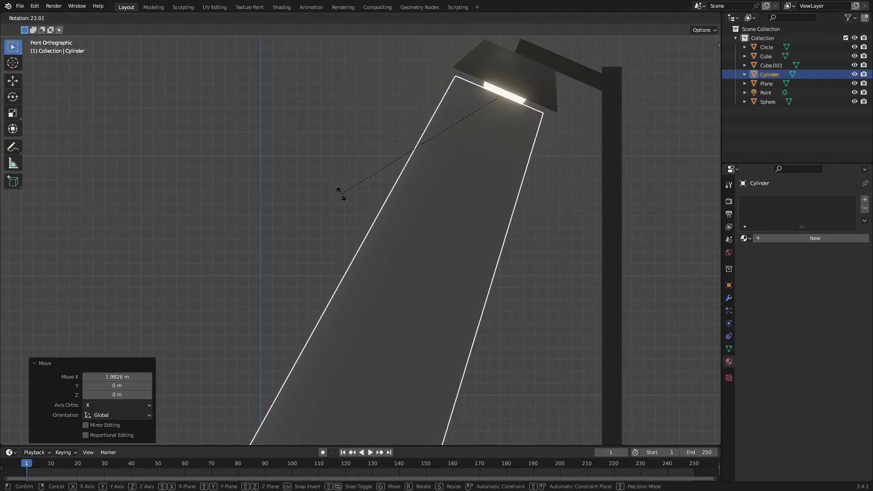
pyautogui.click(341, 193)
pyautogui.press('g')
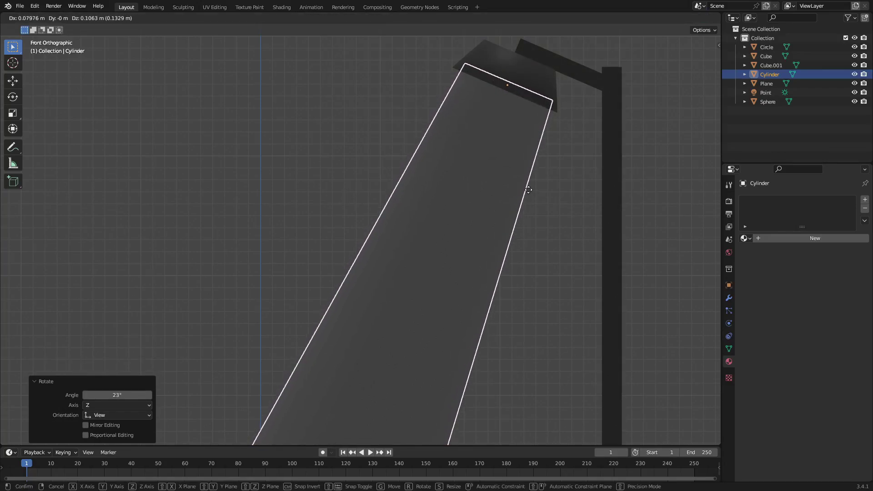
pyautogui.click(528, 189)
# In Edit Mode, select only the beam's bottom vertex ring.
pyautogui.moveTo(529, 190); pyautogui.dragTo(436, 269, button='middle')
pyautogui.scroll(6, 429, 250)
pyautogui.press('Tab')
pyautogui.hotkey('alt', 'a')
pyautogui.moveTo(499, 229); pyautogui.dragTo(381, 265)
pyautogui.scroll(-5, 381, 282)
pyautogui.scroll(2, 382, 296)
pyautogui.moveTo(382, 296); pyautogui.dragTo(451, 292, button='middle')
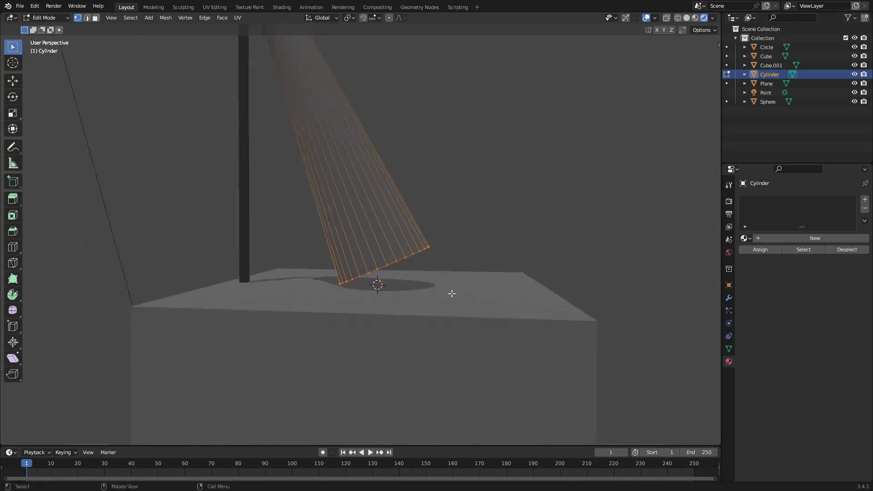
# Drop the bottom ring about 0.61 m along local Z onto the plinth and widen it.
pyautogui.press('g')
pyautogui.press('z')
pyautogui.press('z')
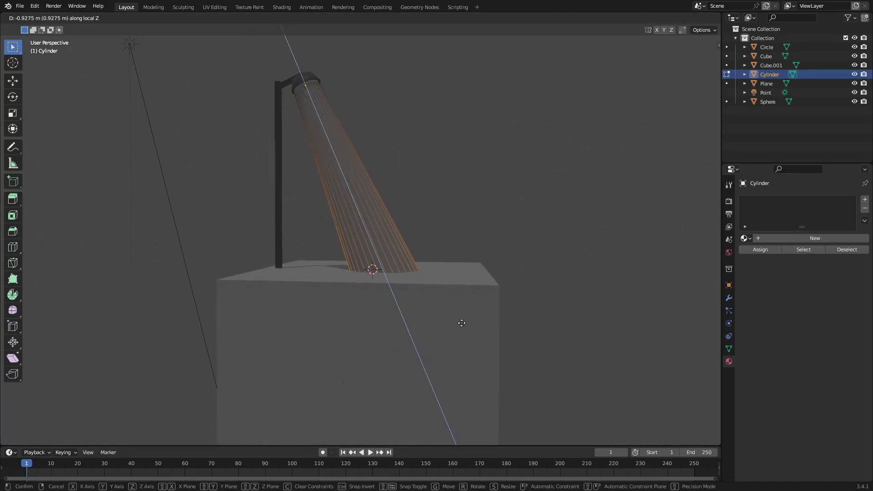
pyautogui.click(460, 320)
pyautogui.press('s')
pyautogui.click(567, 274)
pyautogui.press('g')
pyautogui.press('z')
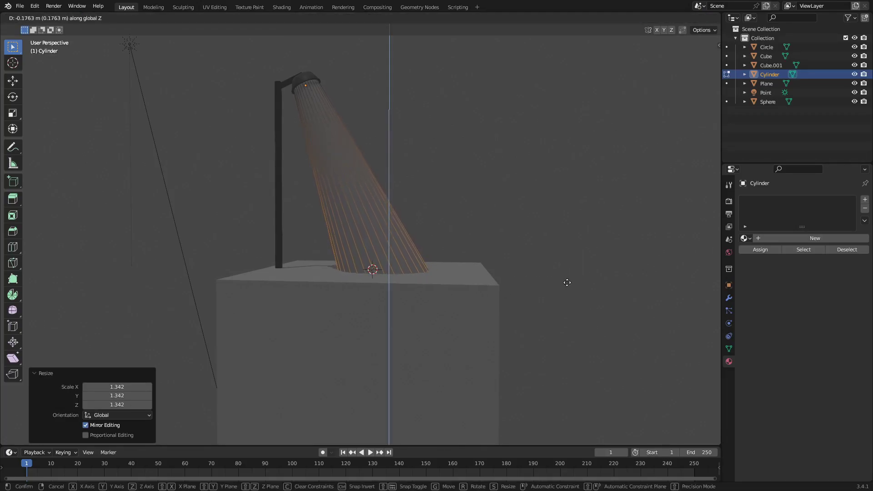
pyautogui.press('z')
pyautogui.click(580, 288)
pyautogui.press('s')
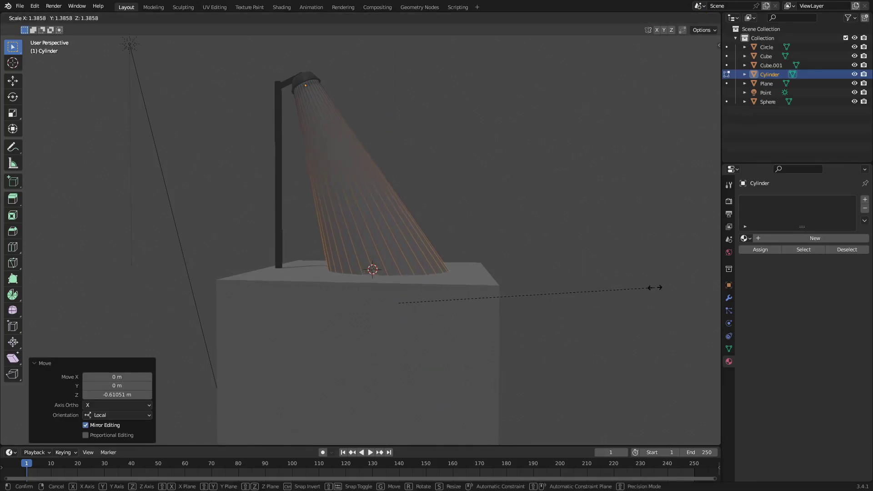
pyautogui.click(595, 286)
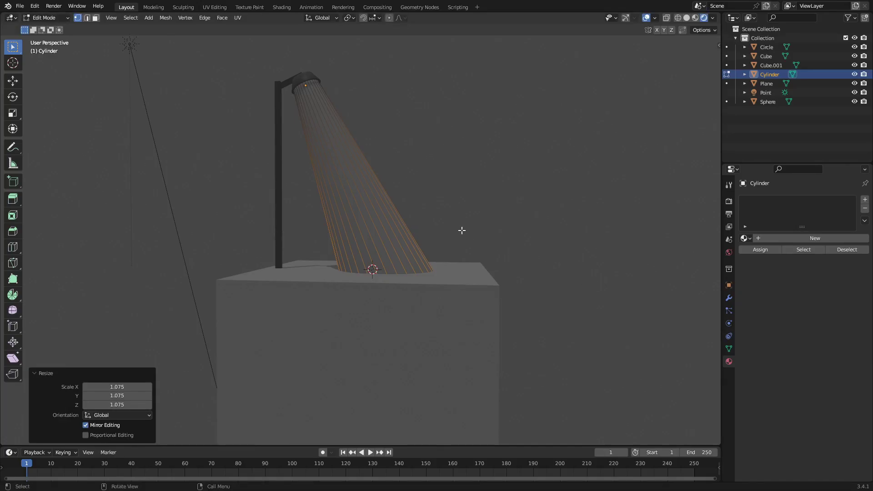
pyautogui.press('Tab')
pyautogui.moveTo(556, 240); pyautogui.dragTo(376, 229, button='middle')
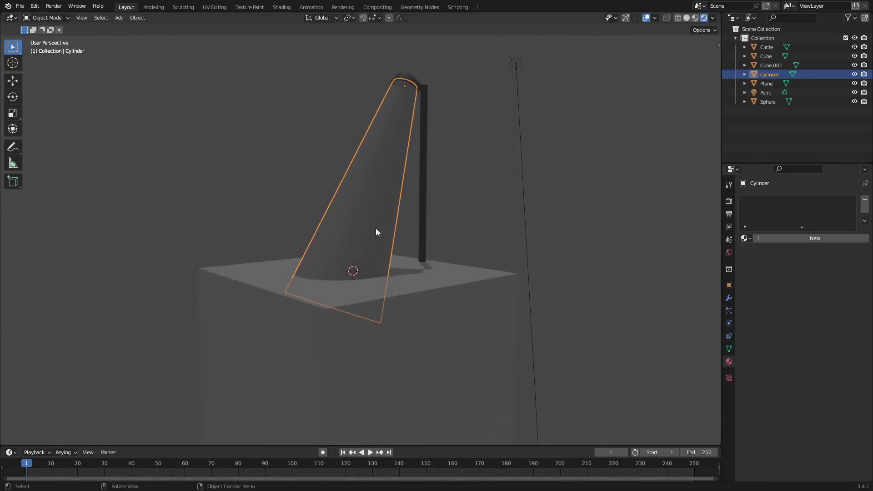
# Smooth-shade the cone beam and create a new material, Material.004.
pyautogui.click(140, 19)
pyautogui.click(178, 217)
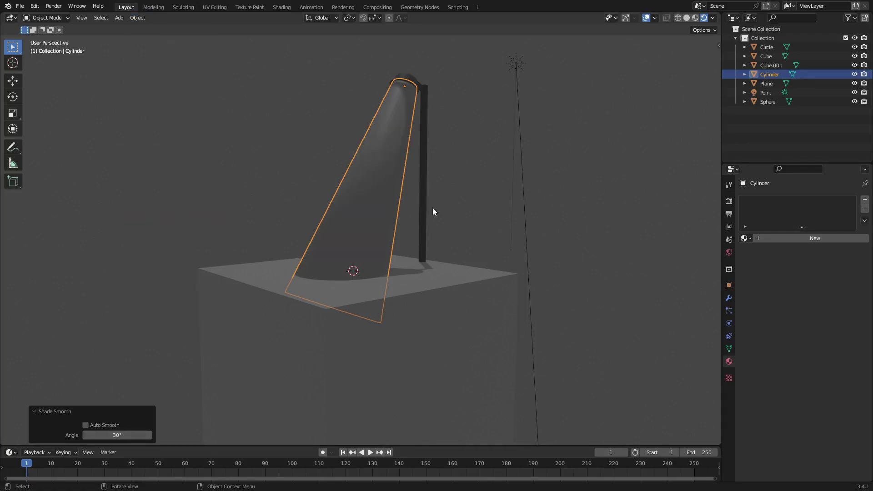
pyautogui.moveTo(458, 206); pyautogui.dragTo(393, 200, button='middle')
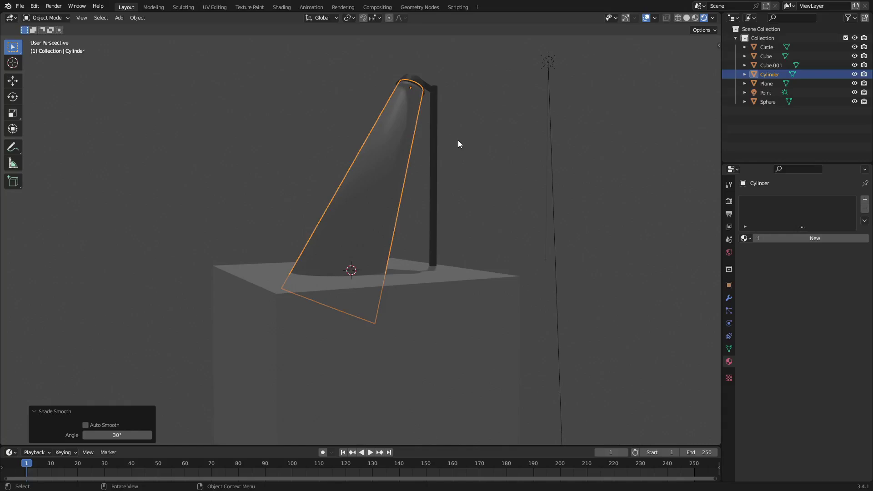
pyautogui.click(793, 238)
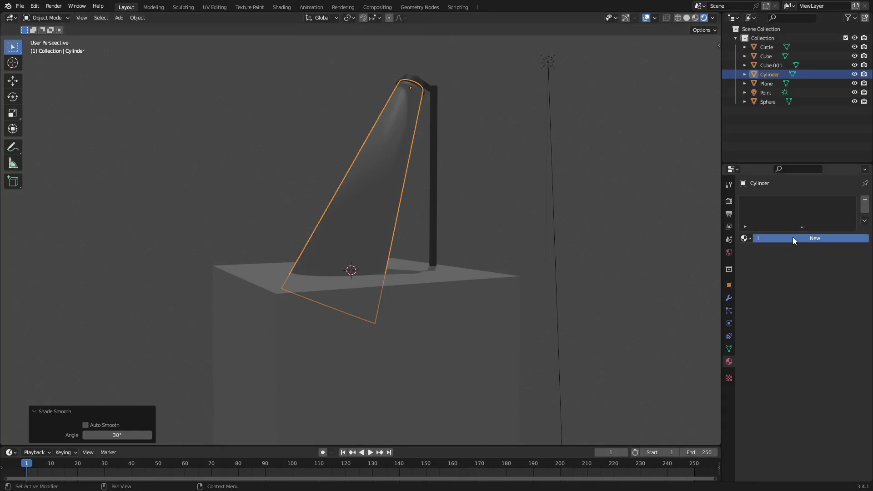
# Enable Screen Space Reflections in Render Properties, then scroll to Material.004's Settings.
pyautogui.click(730, 201)
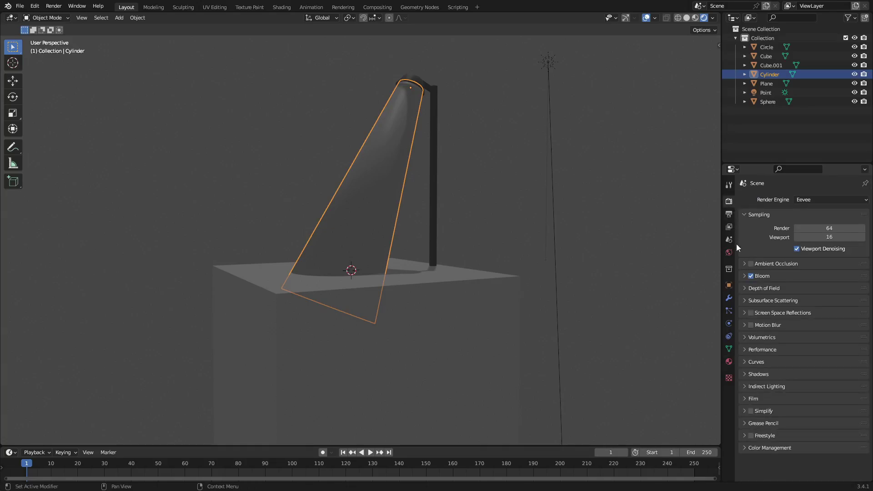
pyautogui.click(745, 313)
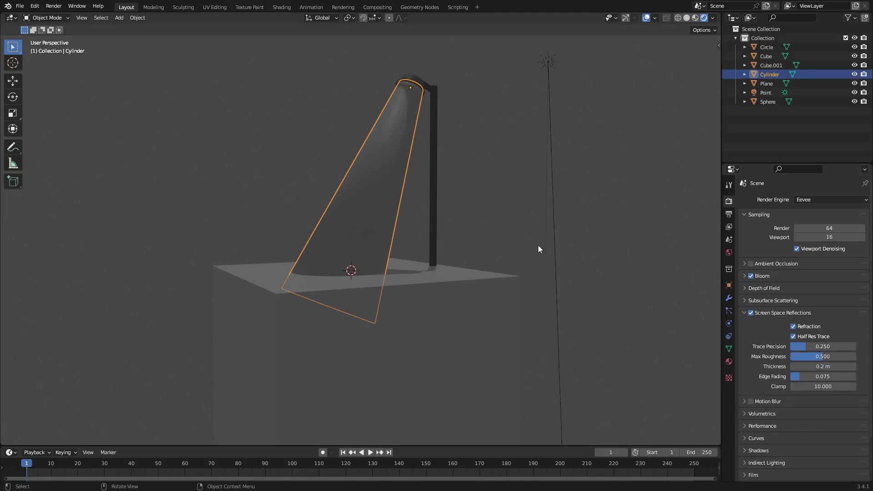
pyautogui.moveTo(538, 248); pyautogui.dragTo(451, 239, button='middle')
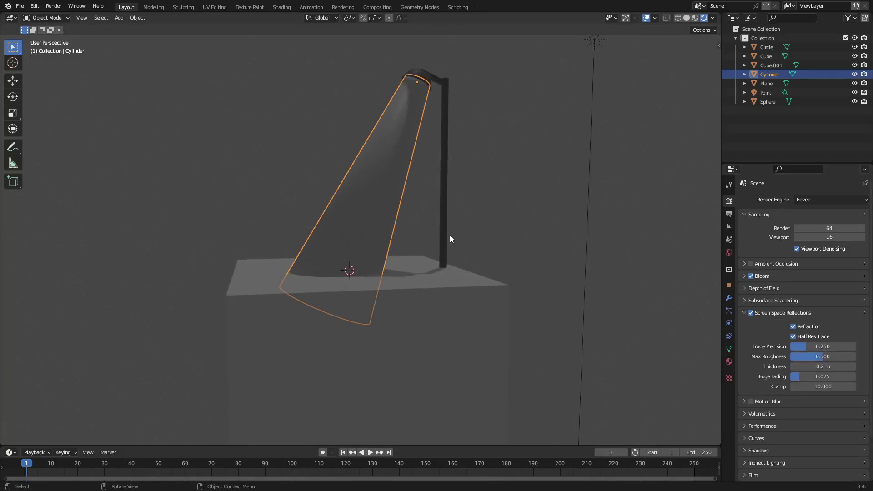
pyautogui.click(729, 362)
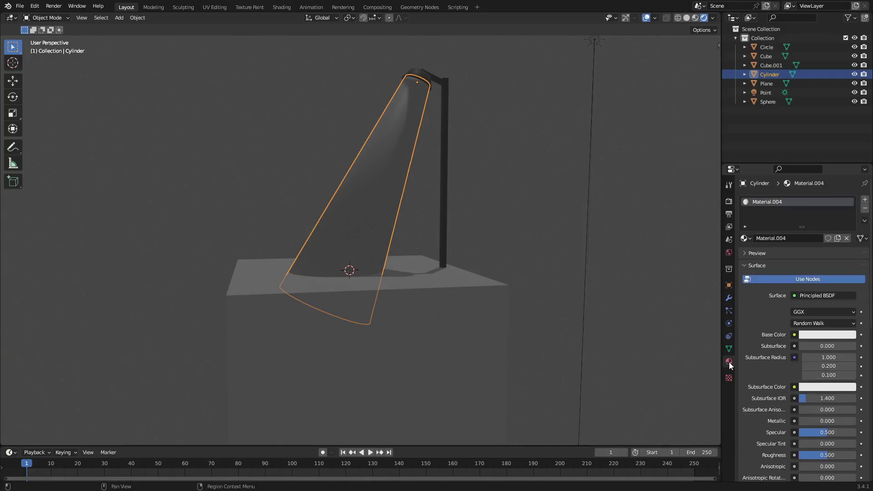
pyautogui.scroll(-6, 760, 315)
pyautogui.scroll(-10, 760, 310)
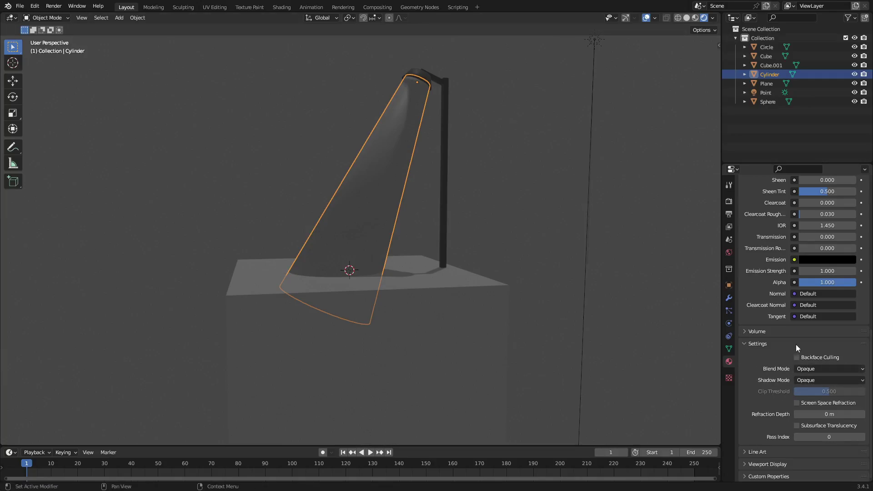
# Split the viewport and make the left area a Shader Editor without its sidebar.
pyautogui.moveTo(4, 17); pyautogui.dragTo(367, 52)
pyautogui.click(11, 18)
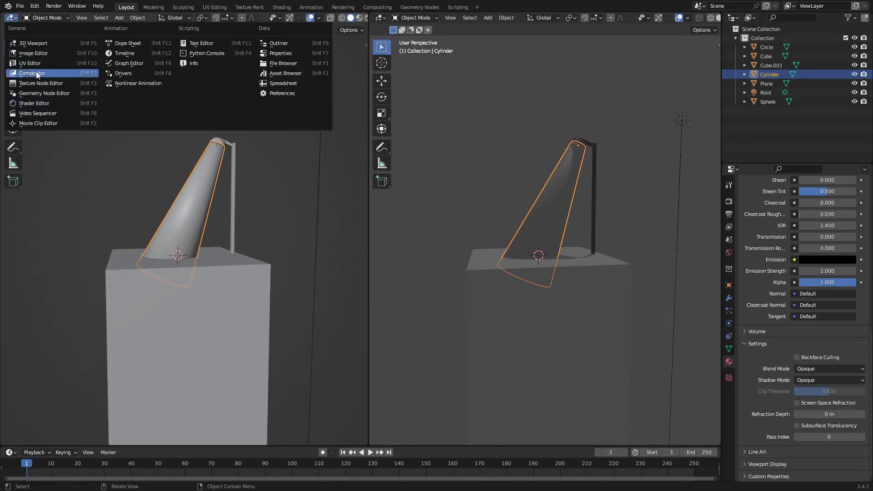
pyautogui.click(69, 105)
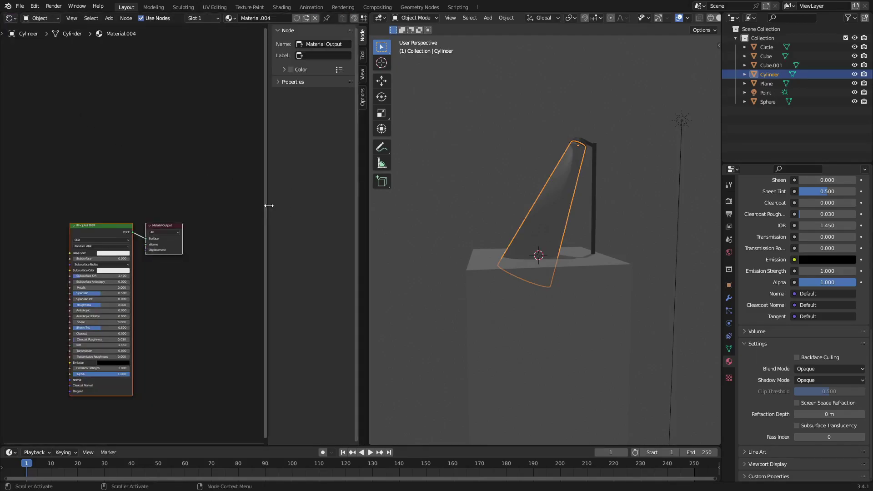
pyautogui.moveTo(269, 205); pyautogui.dragTo(516, 201)
# Delete the Principled BSDF node, leaving only Material Output.
pyautogui.scroll(2, 306, 250)
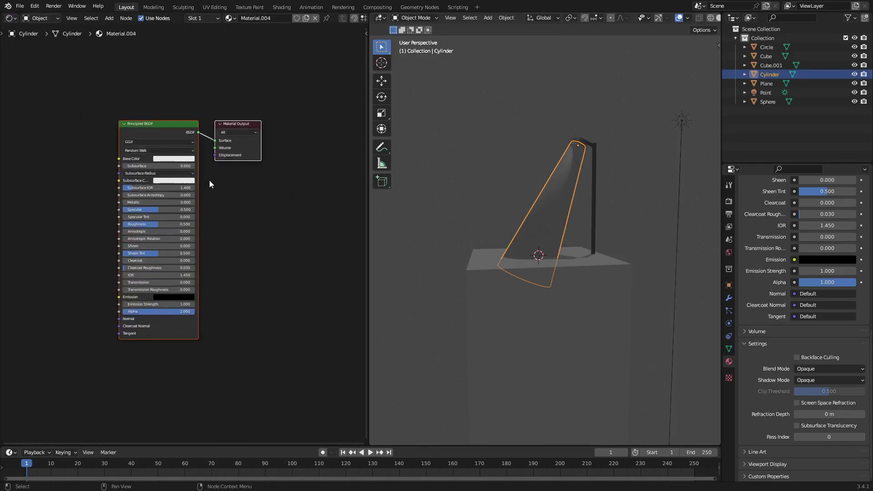
pyautogui.scroll(3, 209, 180)
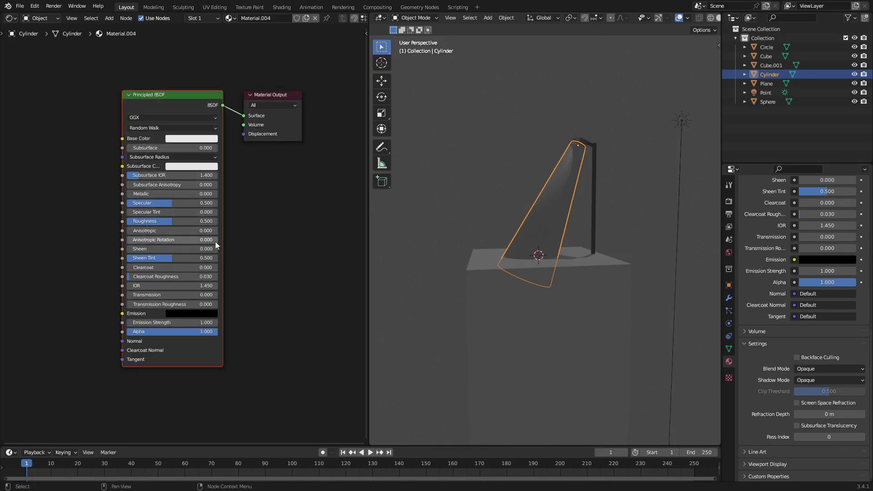
pyautogui.moveTo(183, 108)
pyautogui.mouseDown(button='middle')
pyautogui.moveTo(192, 116)
pyautogui.moveTo(182, 109)
pyautogui.mouseUp(button='middle')
pyautogui.press('x')
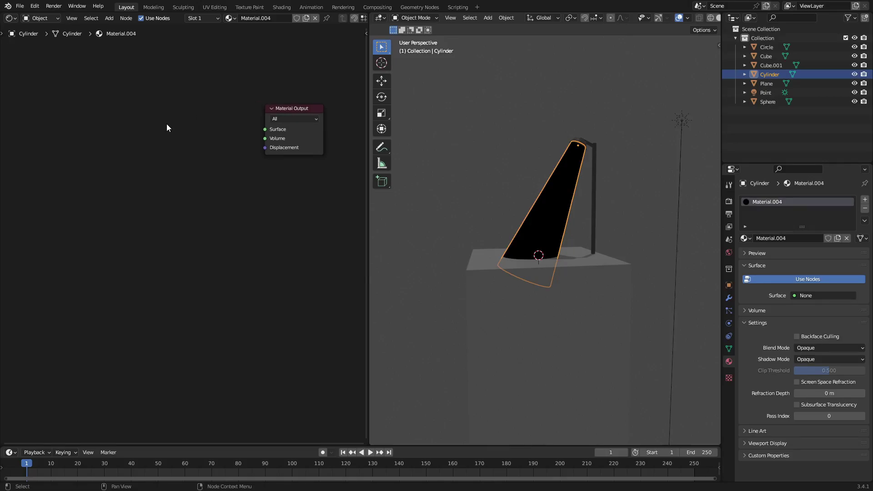
# Add a Mix Shader node left of the Material Output.
pyautogui.scroll(-1, 168, 128)
pyautogui.moveTo(169, 129); pyautogui.dragTo(176, 155, button='middle')
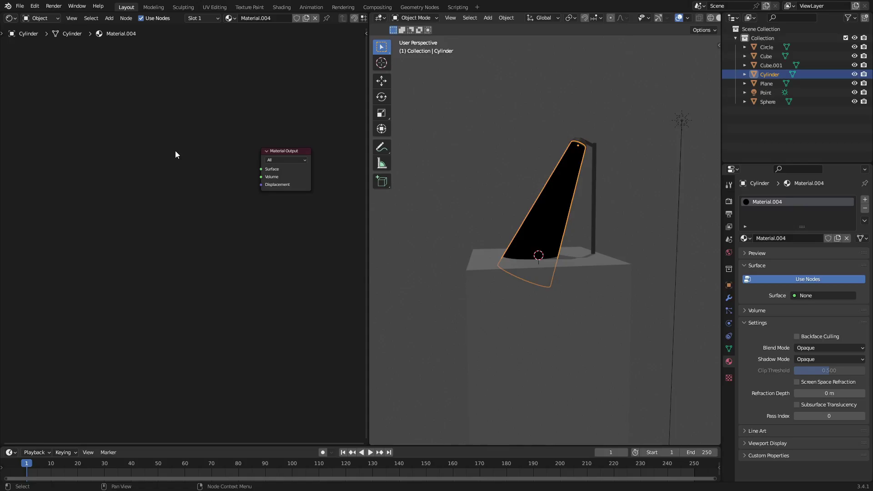
pyautogui.hotkey('shift', 'a')
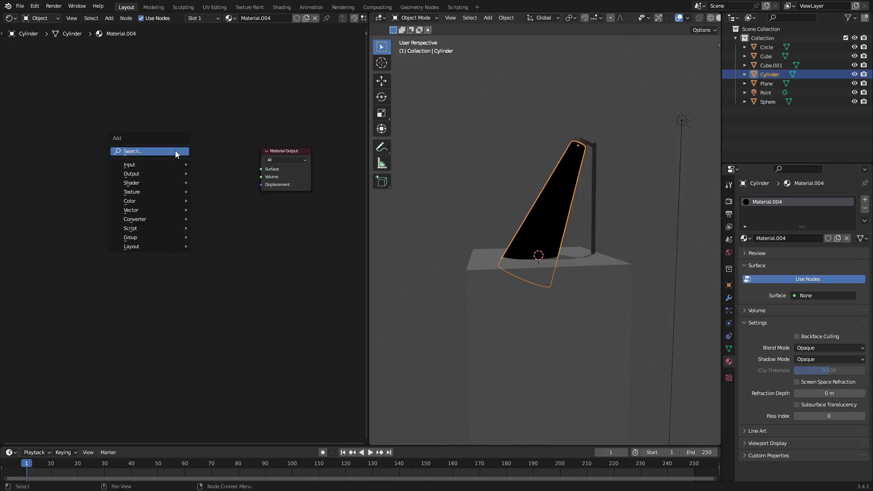
pyautogui.click(175, 151)
pyautogui.write('MIX')
pyautogui.press('Down')
pyautogui.press('Return')
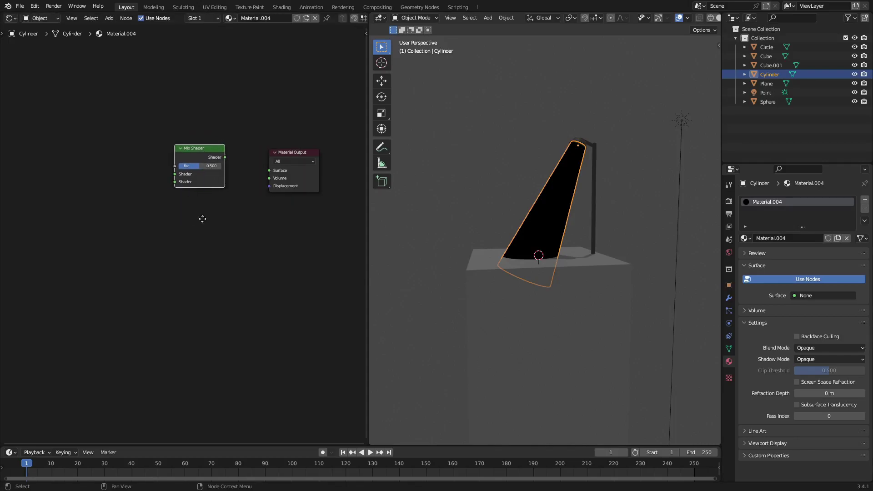
pyautogui.click(206, 163)
# Add an Emission node and a Transparent BSDF node left of the Mix Shader.
pyautogui.hotkey('shift', 'a')
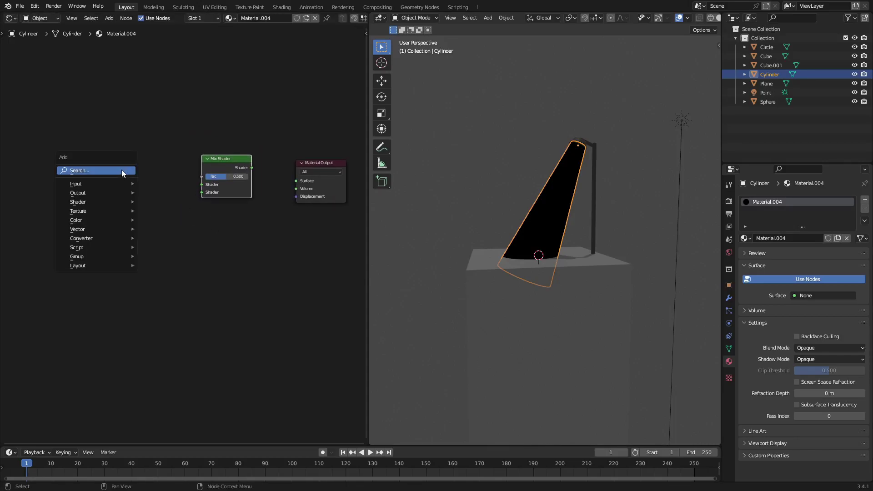
pyautogui.click(121, 170)
pyautogui.write('EMI')
pyautogui.press('Return')
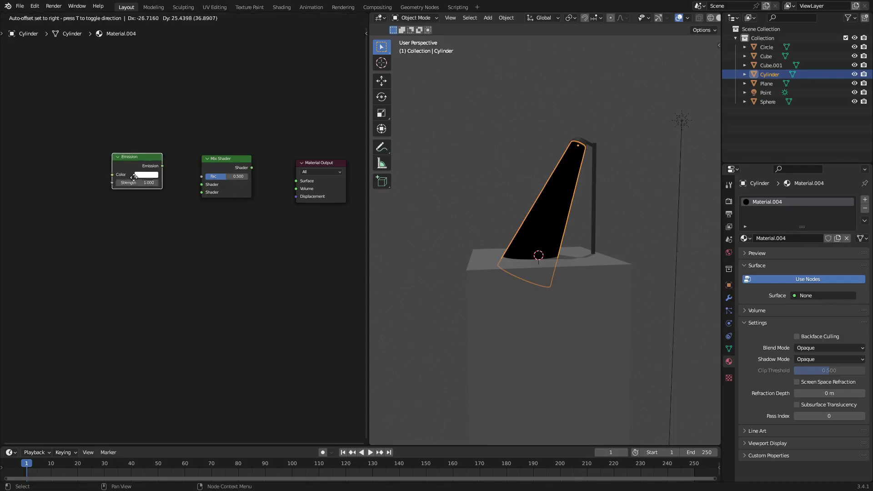
pyautogui.click(128, 195)
pyautogui.hotkey('shift', 'a')
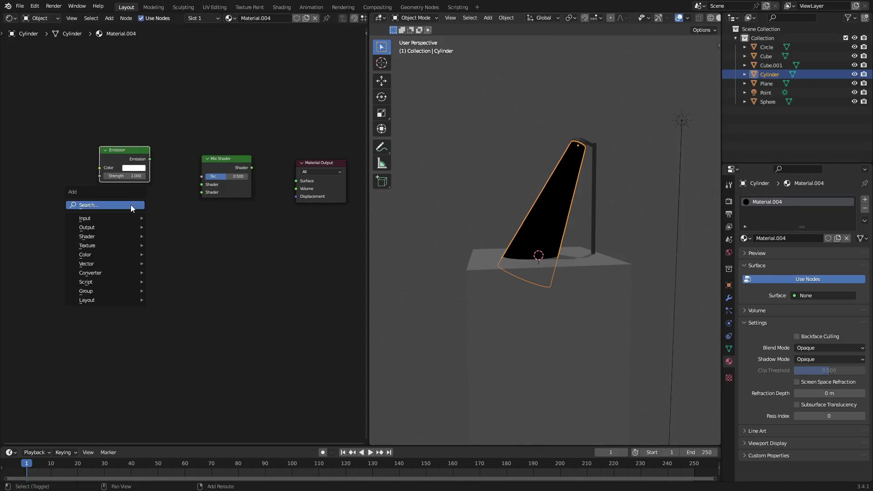
pyautogui.click(130, 205)
pyautogui.write('tran')
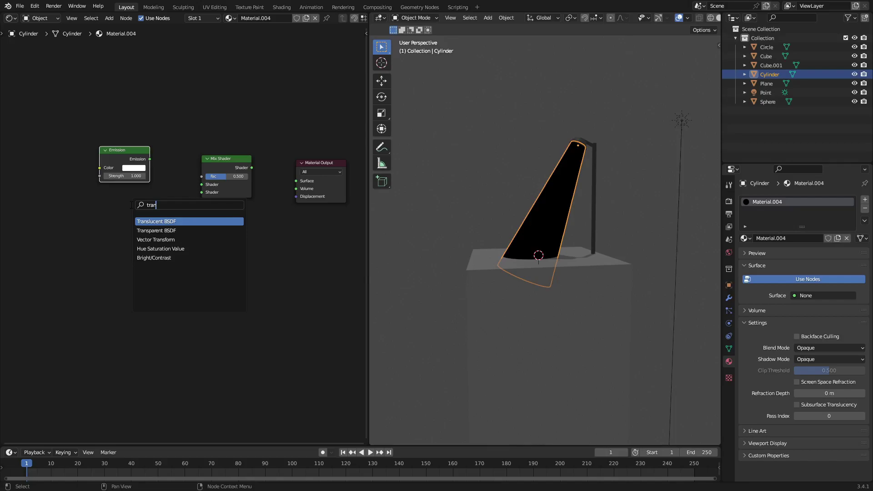
pyautogui.click(187, 231)
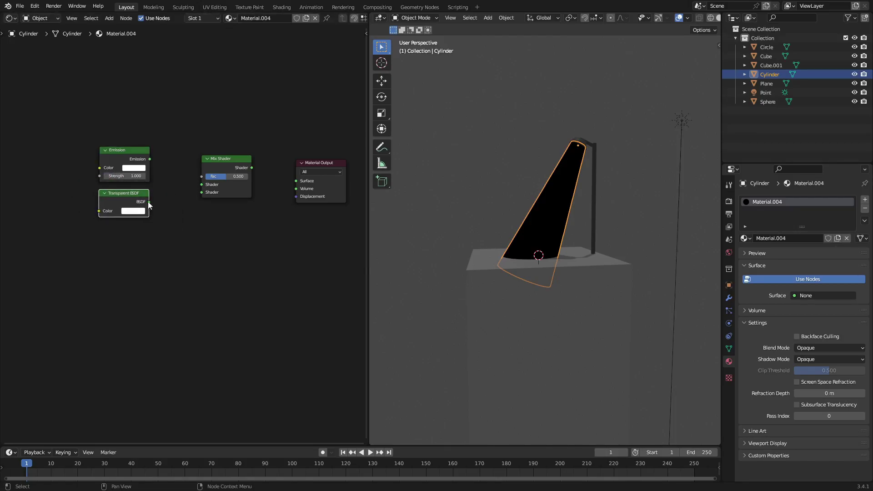
# Wire Emission and Transparent BSDF into the Mix Shader, and the Mix Shader into Surface.
pyautogui.moveTo(149, 202); pyautogui.dragTo(201, 192)
pyautogui.moveTo(150, 158); pyautogui.dragTo(201, 184)
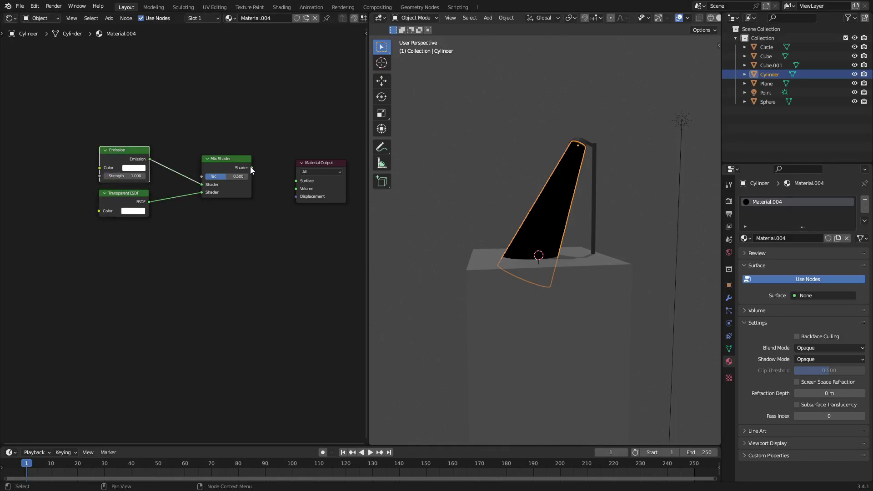
pyautogui.moveTo(251, 167); pyautogui.dragTo(296, 181)
pyautogui.scroll(2, 250, 232)
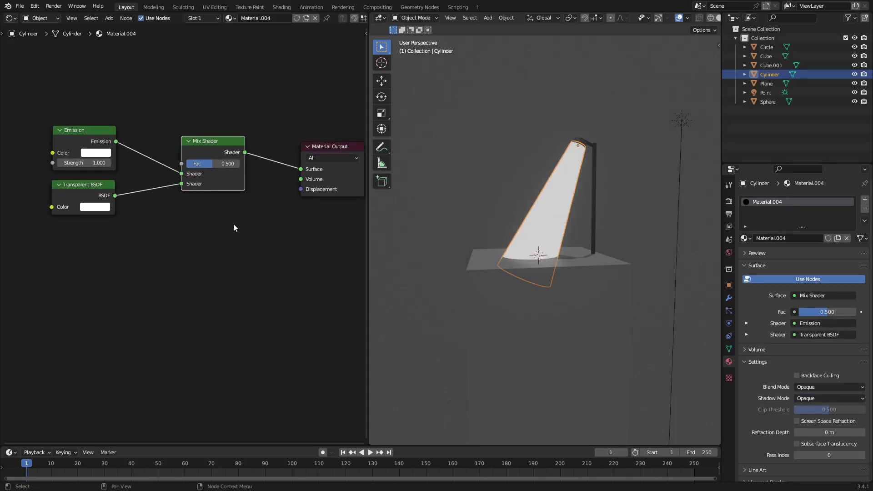
# Set the Emission colour to pale yellow (H 0.130, S 0.635, V 1.0) and test the Mix factor.
pyautogui.moveTo(541, 196)
pyautogui.mouseDown(button='middle')
pyautogui.moveTo(553, 192)
pyautogui.moveTo(546, 196)
pyautogui.mouseUp(button='middle')
pyautogui.scroll(4, 612, 147)
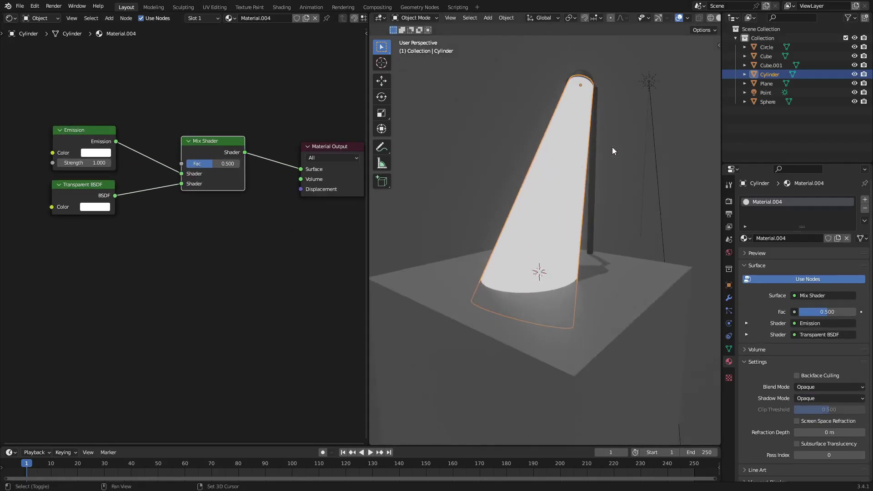
pyautogui.scroll(2, 603, 189)
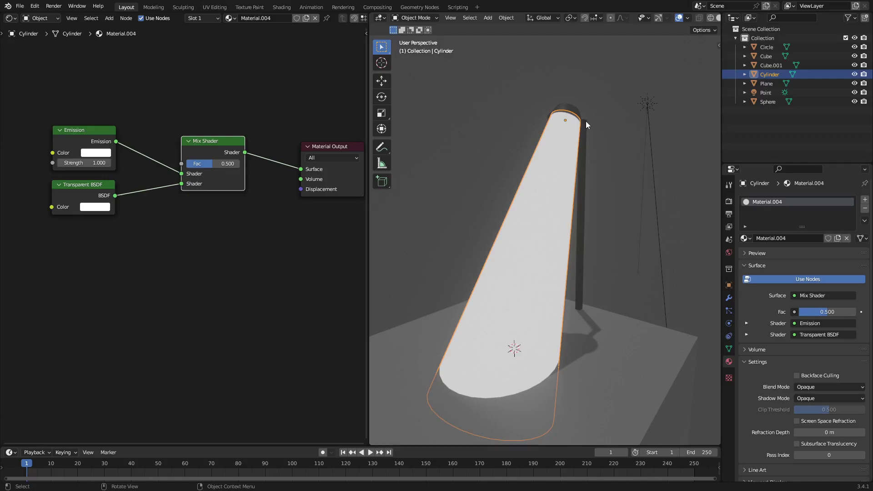
pyautogui.click(106, 153)
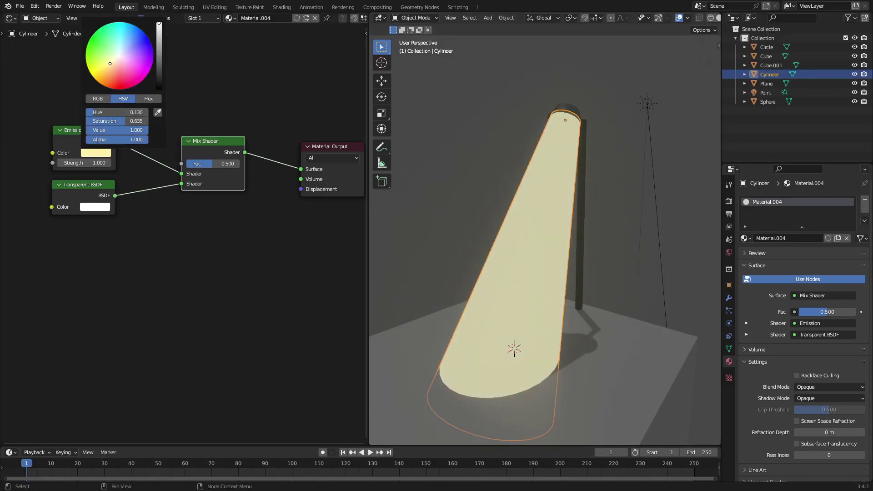
pyautogui.moveTo(509, 132); pyautogui.dragTo(541, 141, button='middle')
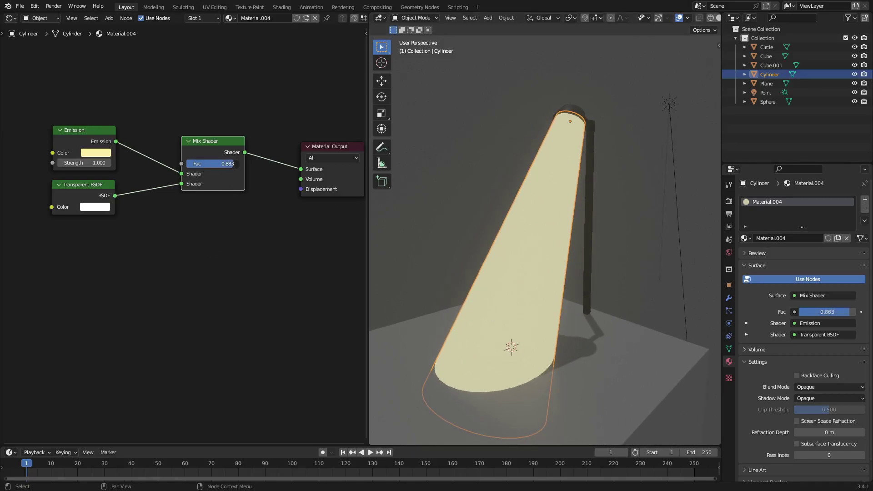
pyautogui.moveTo(233, 164); pyautogui.dragTo(159, 176)
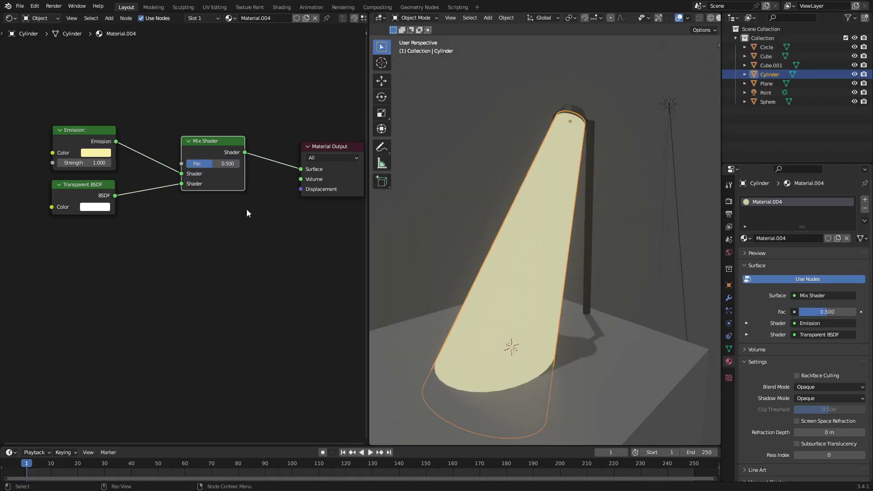
# Switch the cone material's Blend Mode to Alpha Blend and check the beam deselected.
pyautogui.scroll(-1, 792, 310)
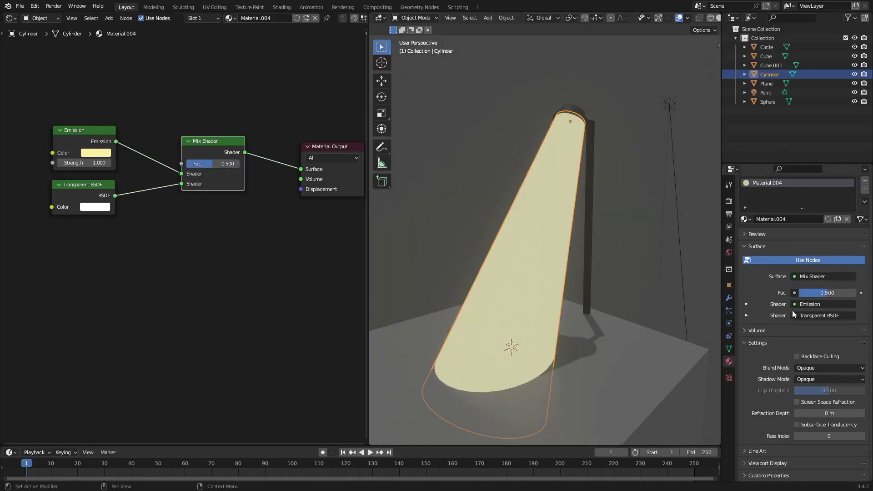
pyautogui.click(835, 368)
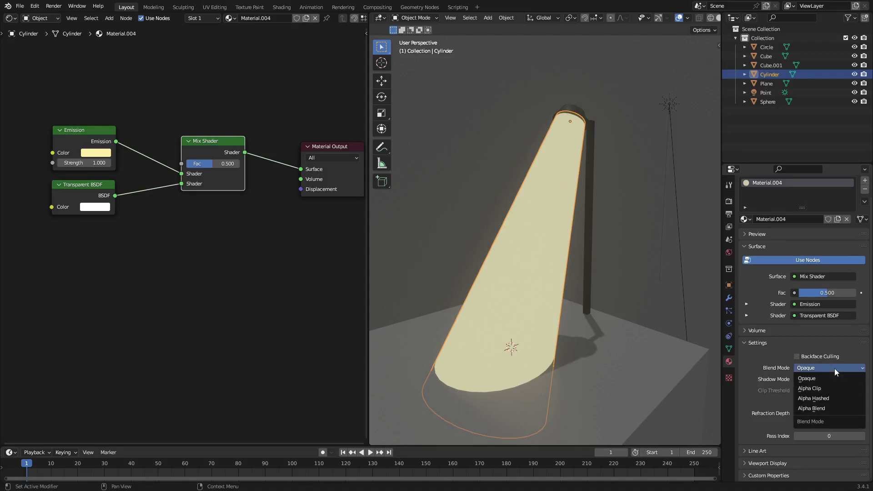
pyautogui.click(835, 409)
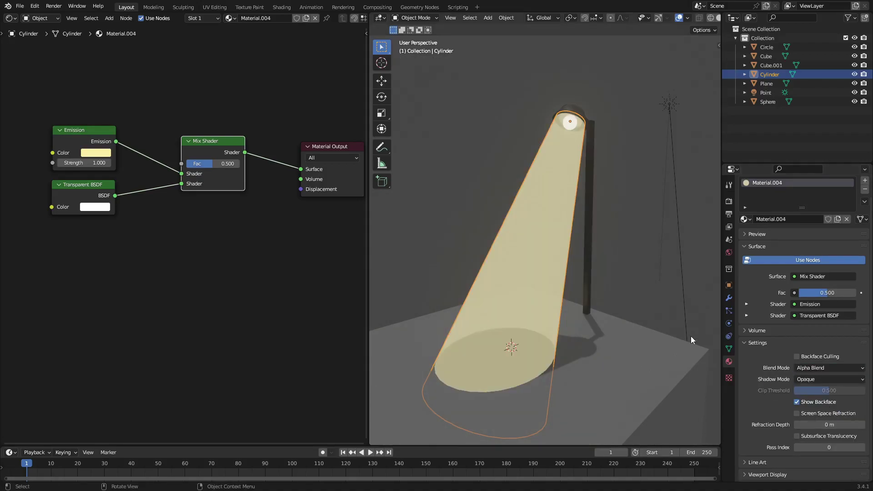
pyautogui.click(656, 206)
pyautogui.moveTo(601, 201); pyautogui.dragTo(605, 173, button='middle')
# Try Mix Shader factors of 0.900 and 0.208 on the light cone and review the whole scene.
pyautogui.click(537, 241)
pyautogui.moveTo(212, 163); pyautogui.dragTo(247, 151)
pyautogui.click(440, 185)
pyautogui.press('Home')
pyautogui.scroll(1, 207, 169)
pyautogui.moveTo(490, 199); pyautogui.dragTo(519, 138, button='middle')
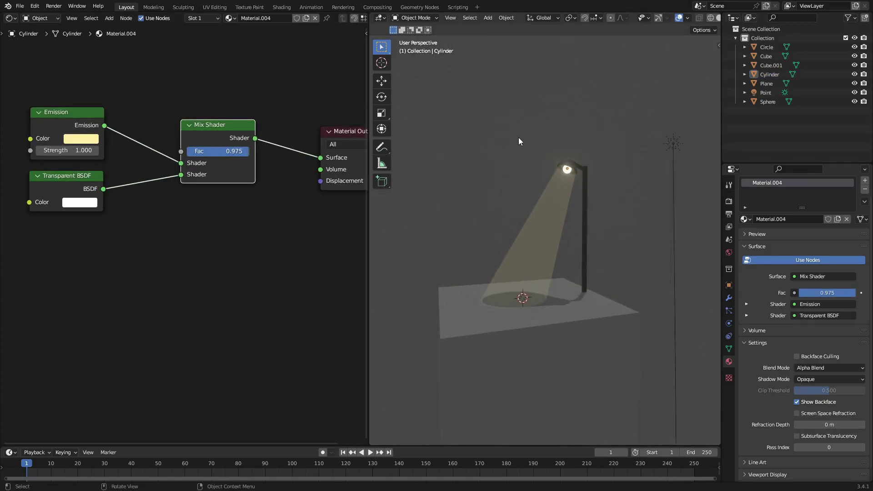
pyautogui.click(673, 143)
pyautogui.click(540, 231)
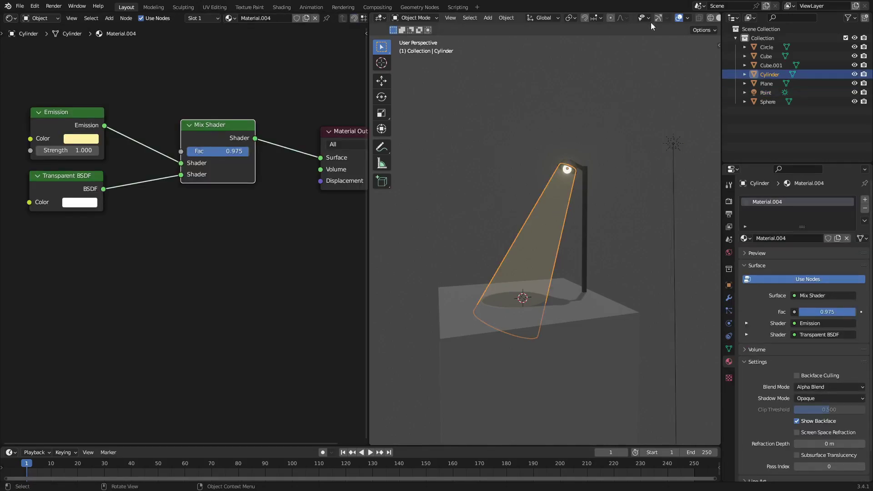
# With viewport overlays hidden, settle the beam's Mix Shader factor at about 0.808–0.833.
pyautogui.click(678, 18)
pyautogui.moveTo(192, 189); pyautogui.dragTo(209, 189, button='middle')
pyautogui.moveTo(248, 151); pyautogui.dragTo(211, 151)
pyautogui.moveTo(592, 204); pyautogui.dragTo(659, 172, button='middle')
pyautogui.moveTo(221, 151); pyautogui.dragTo(254, 151)
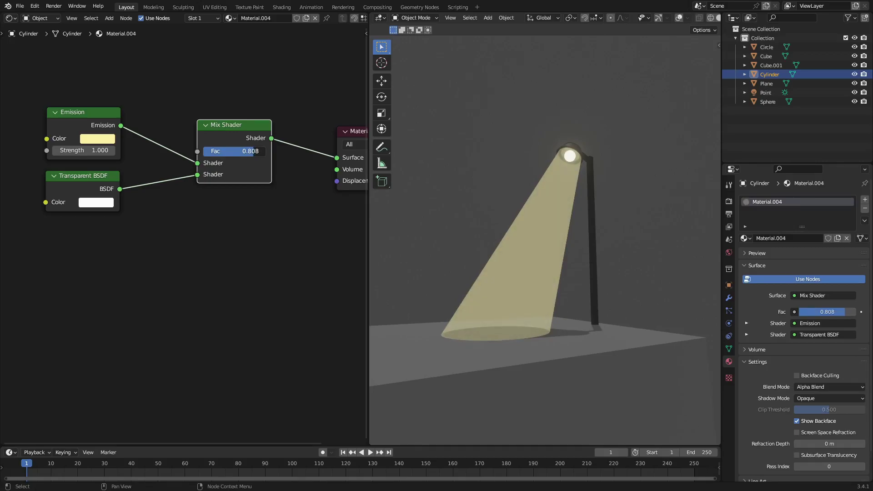
pyautogui.click(586, 214)
pyautogui.moveTo(586, 214); pyautogui.dragTo(643, 182, button='middle')
pyautogui.click(599, 108)
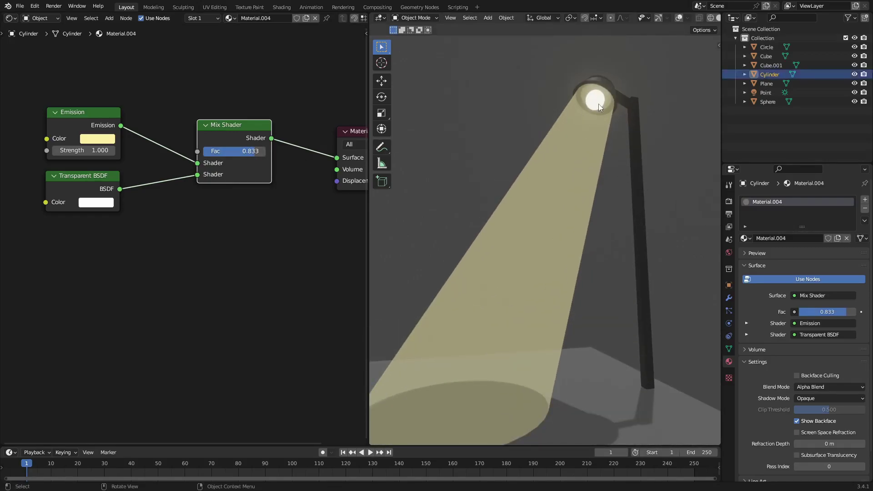
# Move the bulb sphere along its local Z and then X toward the lamp head.
pyautogui.click(598, 104)
pyautogui.moveTo(599, 104); pyautogui.dragTo(566, 162, button='middle')
pyautogui.press('g')
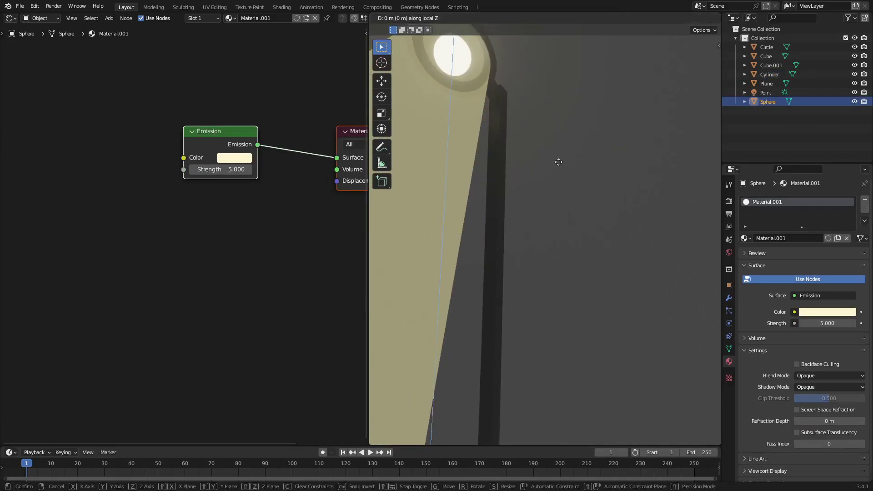
pyautogui.press('z')
pyautogui.press('z')
pyautogui.click(577, 144)
pyautogui.press('g')
pyautogui.press('y')
pyautogui.press('x')
pyautogui.click(580, 162)
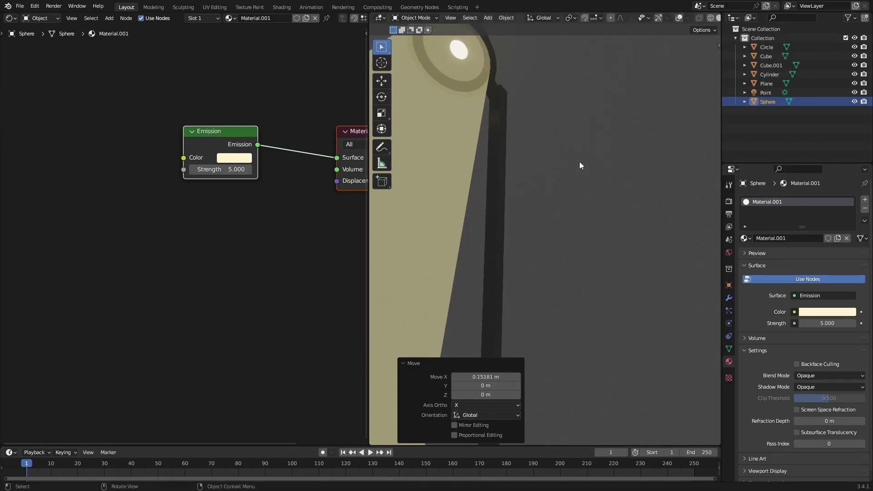
pyautogui.moveTo(579, 162); pyautogui.dragTo(547, 134, button='middle')
# Scale the bulb sphere down to roughly half size, about 0.53.
pyautogui.press('Tab')
pyautogui.scroll(-1, 547, 134)
pyautogui.press('Tab')
pyautogui.click(522, 141)
pyautogui.click(514, 132)
pyautogui.press('s')
pyautogui.click(520, 155)
pyautogui.moveTo(521, 155); pyautogui.dragTo(596, 118, button='middle')
# Move the shrunken bulb along Z and X up into the lamp head.
pyautogui.press('g')
pyautogui.press('z')
pyautogui.press('z')
pyautogui.click(571, 136)
pyautogui.press('z')
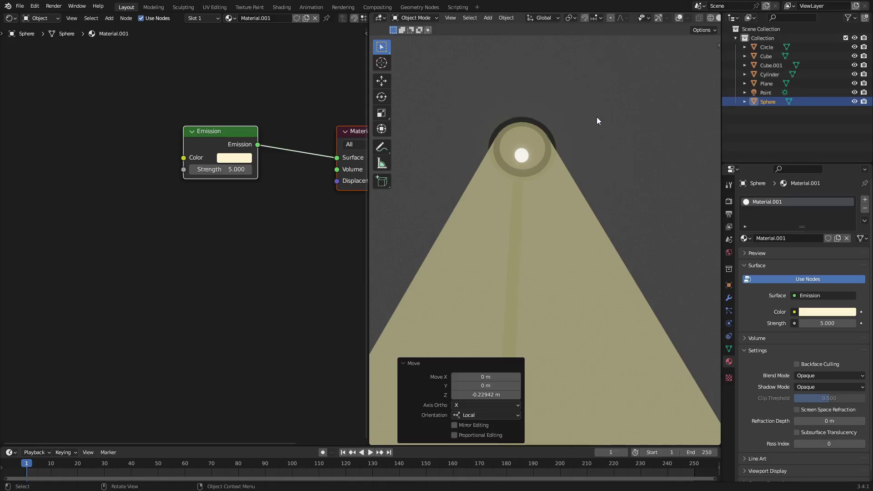
pyautogui.press('g')
pyautogui.press('z')
pyautogui.press('y')
pyautogui.press('x')
pyautogui.click(598, 110)
# Nudge the bulb 0.035283 m along X and check it against the beam from a low side view.
pyautogui.moveTo(598, 110); pyautogui.dragTo(563, 279, button='middle')
pyautogui.press('g')
pyautogui.press('x')
pyautogui.click(563, 186)
pyautogui.click(555, 299)
pyautogui.scroll(3, 555, 269)
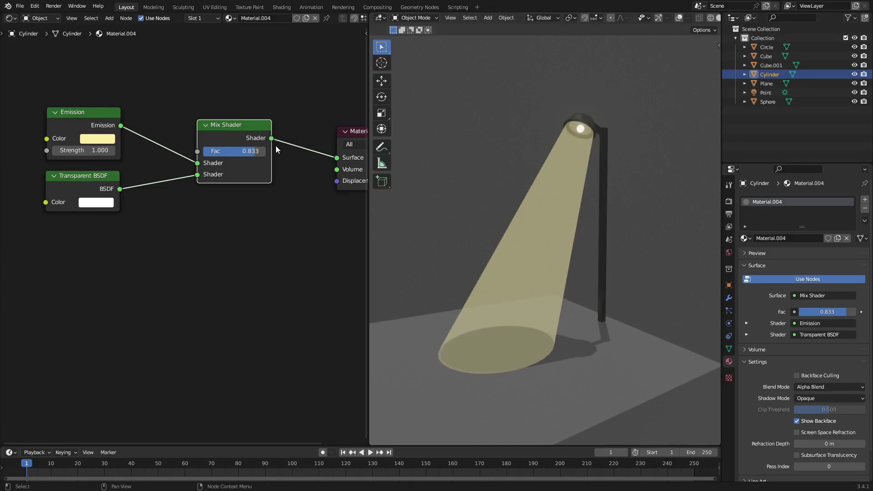
pyautogui.scroll(-4, 591, 180)
pyautogui.moveTo(621, 179); pyautogui.dragTo(523, 181, button='middle')
# Delete the bulb sphere, then restore it with undo.
pyautogui.click(777, 100)
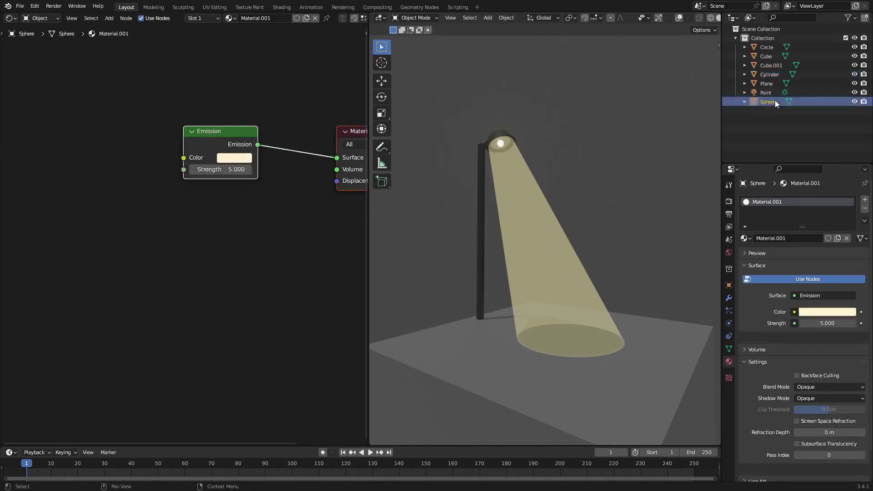
pyautogui.press('Delete')
pyautogui.click(541, 209)
pyautogui.moveTo(541, 210); pyautogui.dragTo(572, 203, button='middle')
pyautogui.hotkey('ctrl', 'z')
pyautogui.hotkey('ctrl', 'z')
pyautogui.scroll(3, 593, 195)
pyautogui.scroll(4, 594, 195)
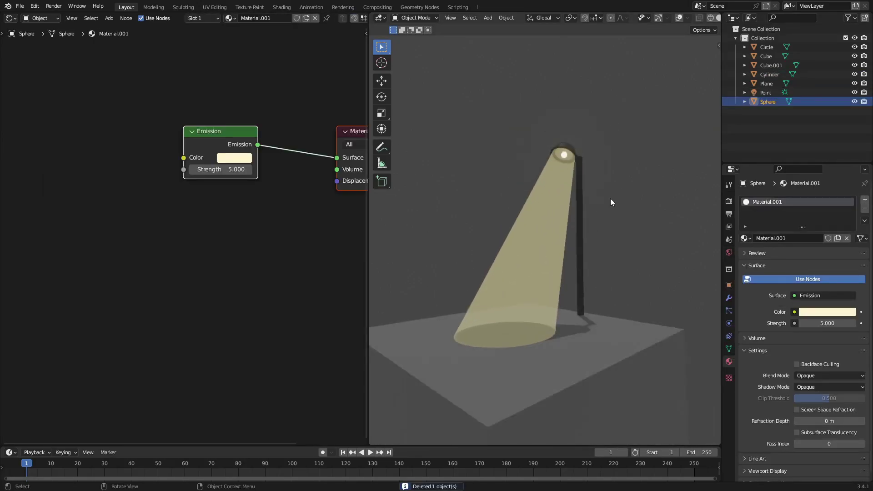
# Enable Eevee Bloom at threshold 0.664, intensity 0.100, and raise bulb emission strength to 39.8.
pyautogui.click(729, 201)
pyautogui.click(744, 276)
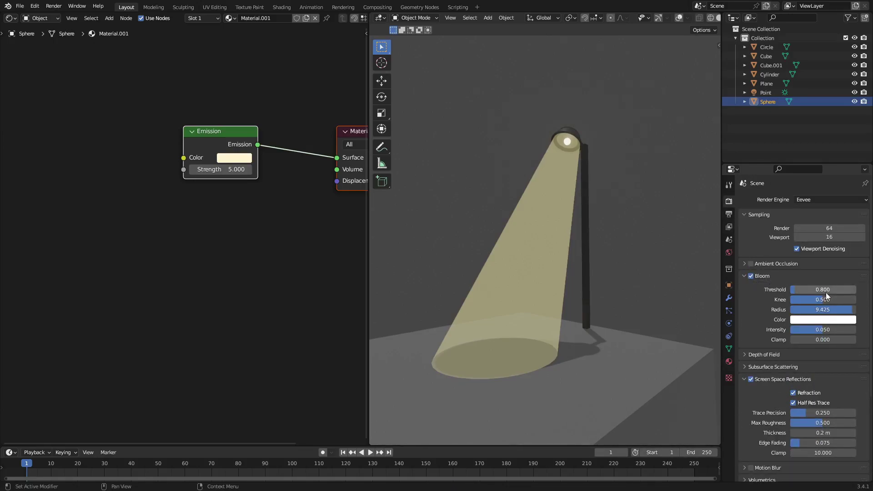
pyautogui.moveTo(823, 330); pyautogui.dragTo(829, 330)
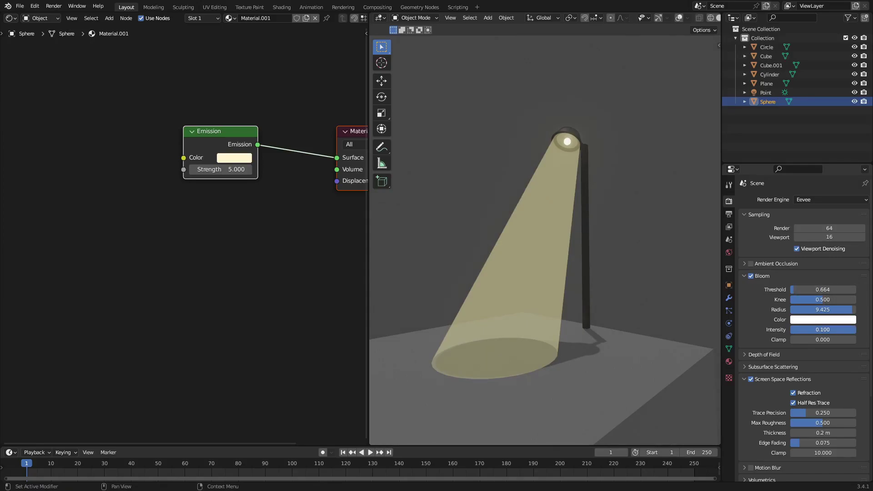
pyautogui.click(751, 277)
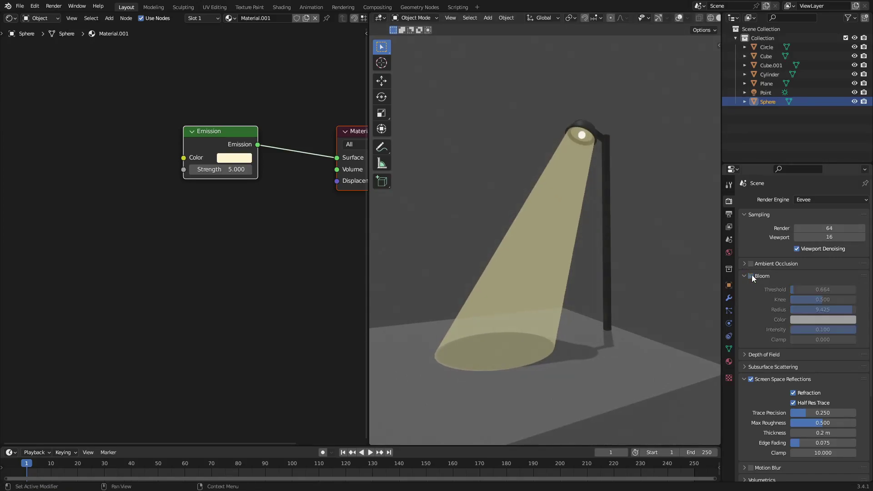
pyautogui.click(751, 277)
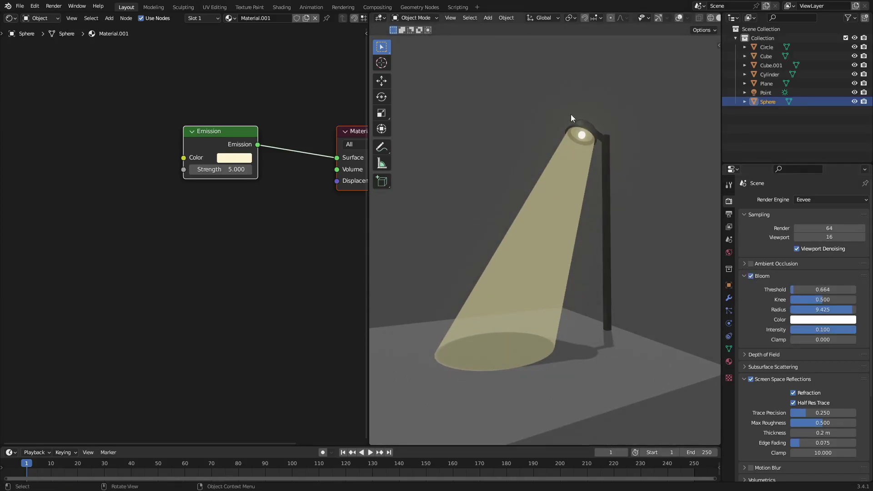
pyautogui.click(729, 362)
pyautogui.moveTo(820, 317)
pyautogui.mouseDown()
pyautogui.moveTo(864, 318)
pyautogui.moveTo(830, 324)
pyautogui.mouseUp()
# Set the bulb's Emission Strength to 20 for a softer glow.
pyautogui.moveTo(574, 228); pyautogui.dragTo(572, 205, button='middle')
pyautogui.scroll(4, 560, 173)
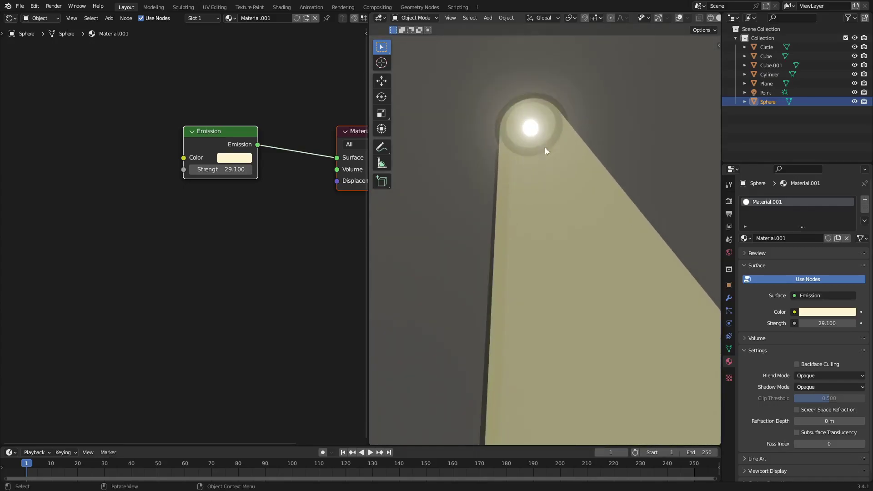
pyautogui.scroll(-3, 526, 133)
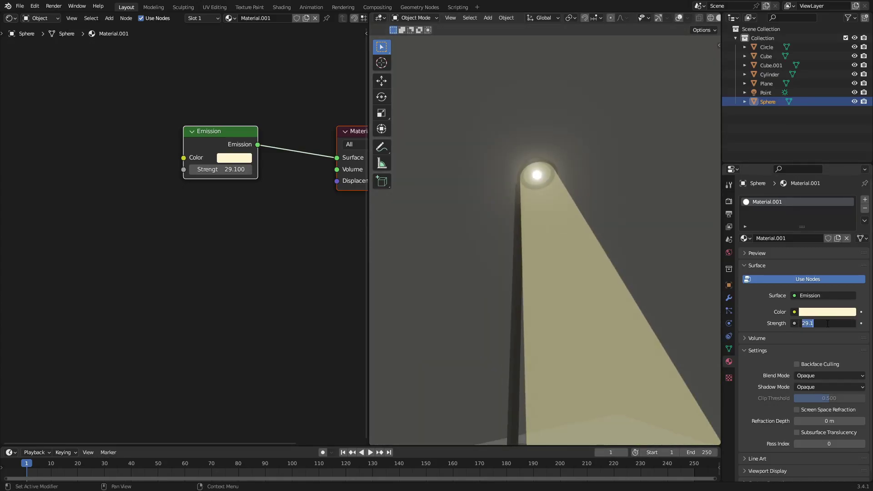
pyautogui.click(828, 323)
pyautogui.write('20')
pyautogui.press('Return')
# Delete the bulb sphere from a high view, then restore it with undo.
pyautogui.moveTo(586, 273); pyautogui.dragTo(574, 225, button='middle')
pyautogui.press('Delete')
pyautogui.hotkey('ctrl', 'z')
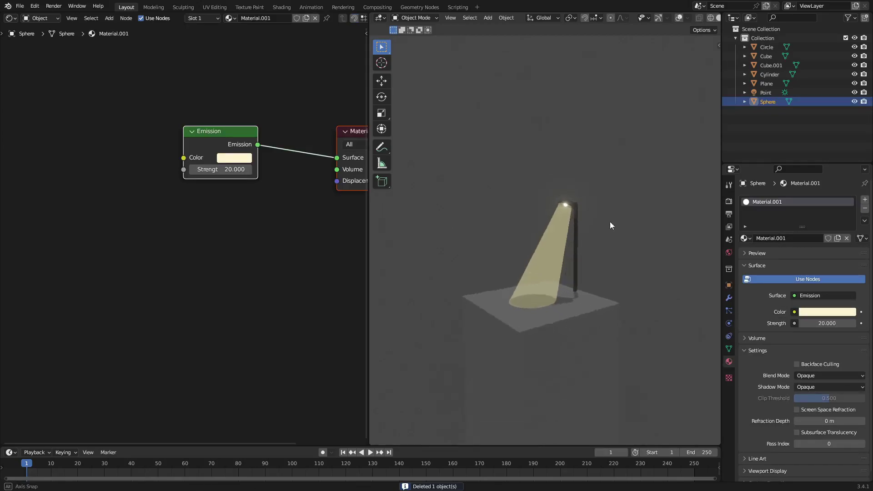